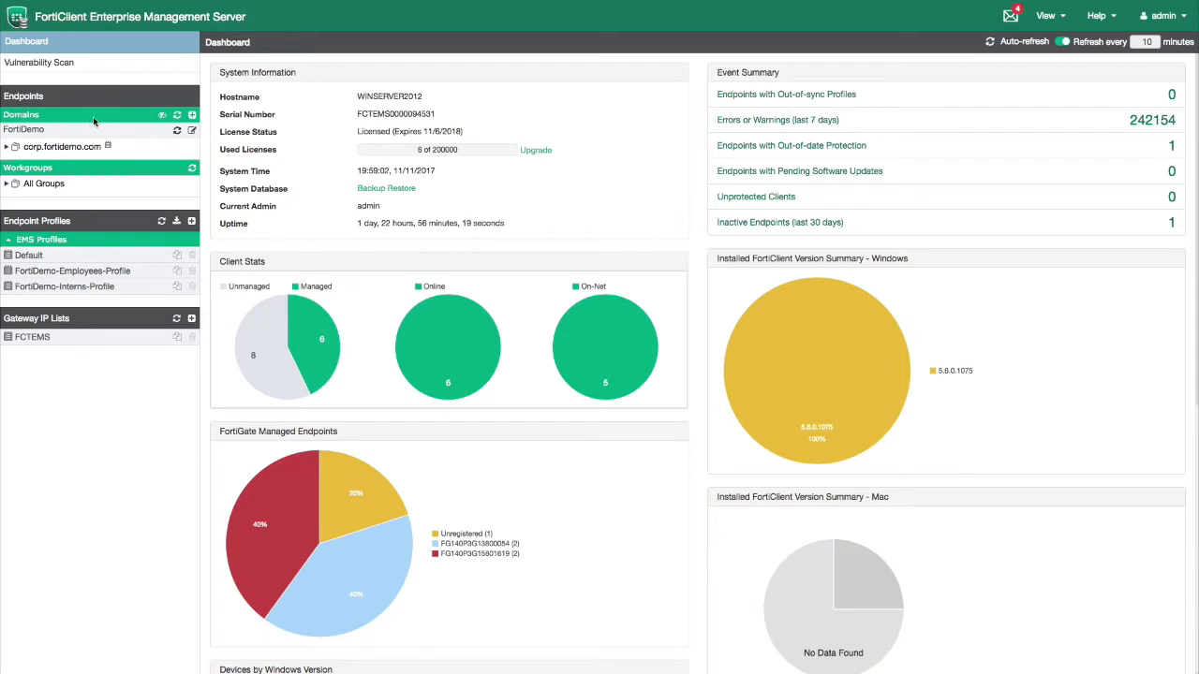
# Re-enter the FortiDemo domain's bind password, test the connection, save it, and view its endpoints
pyautogui.click(192, 116)
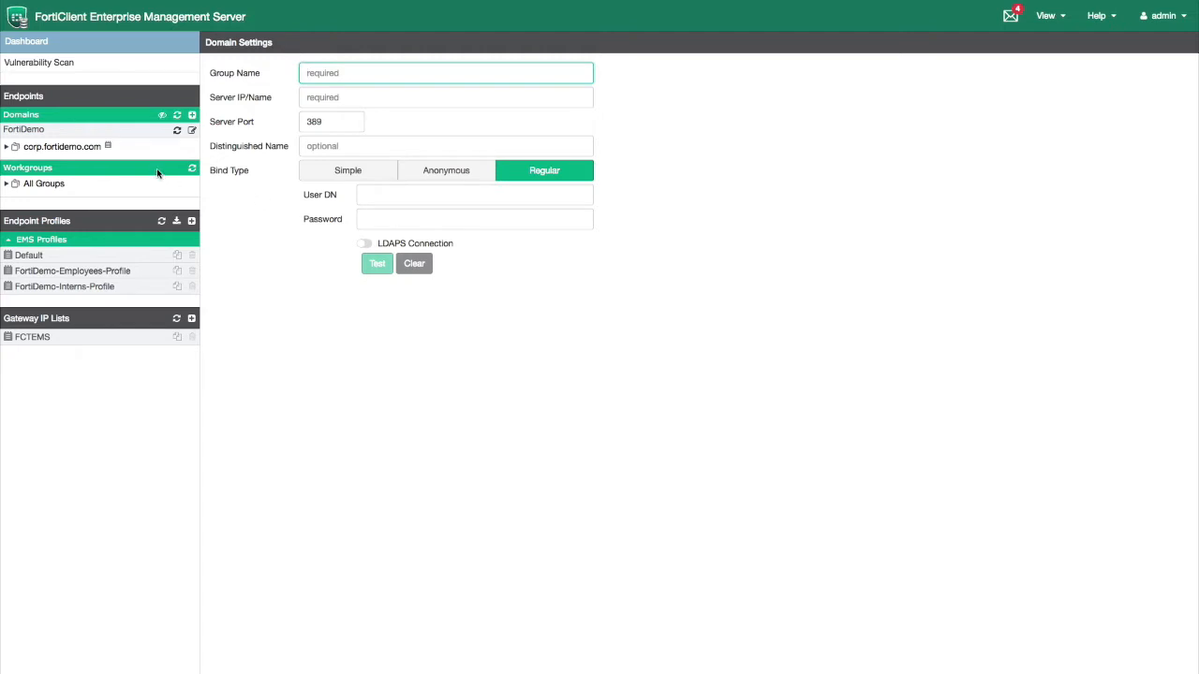
pyautogui.click(38, 131)
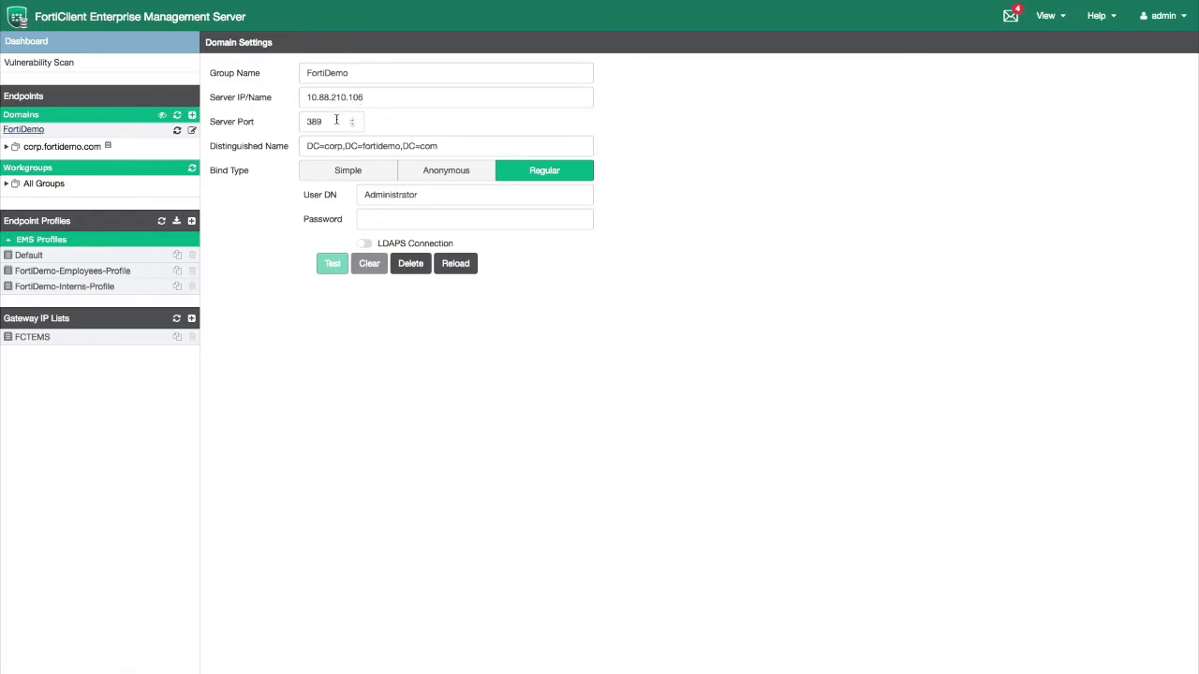
pyautogui.click(410, 219)
pyautogui.write('••••')
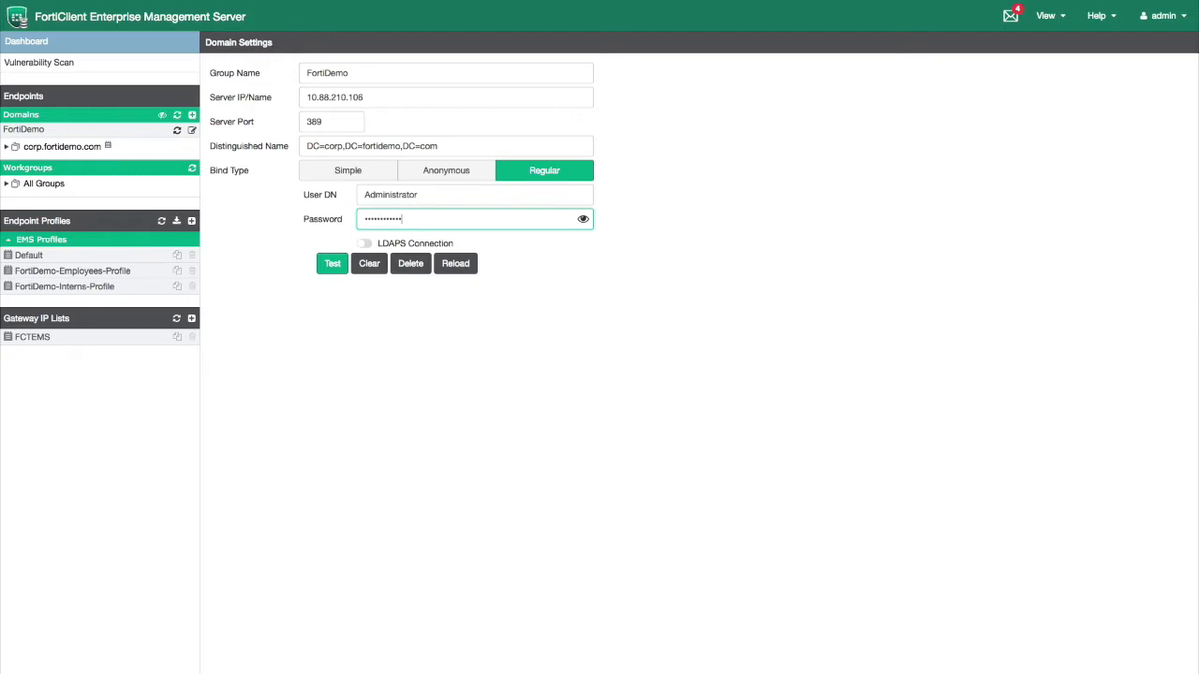
pyautogui.click(332, 263)
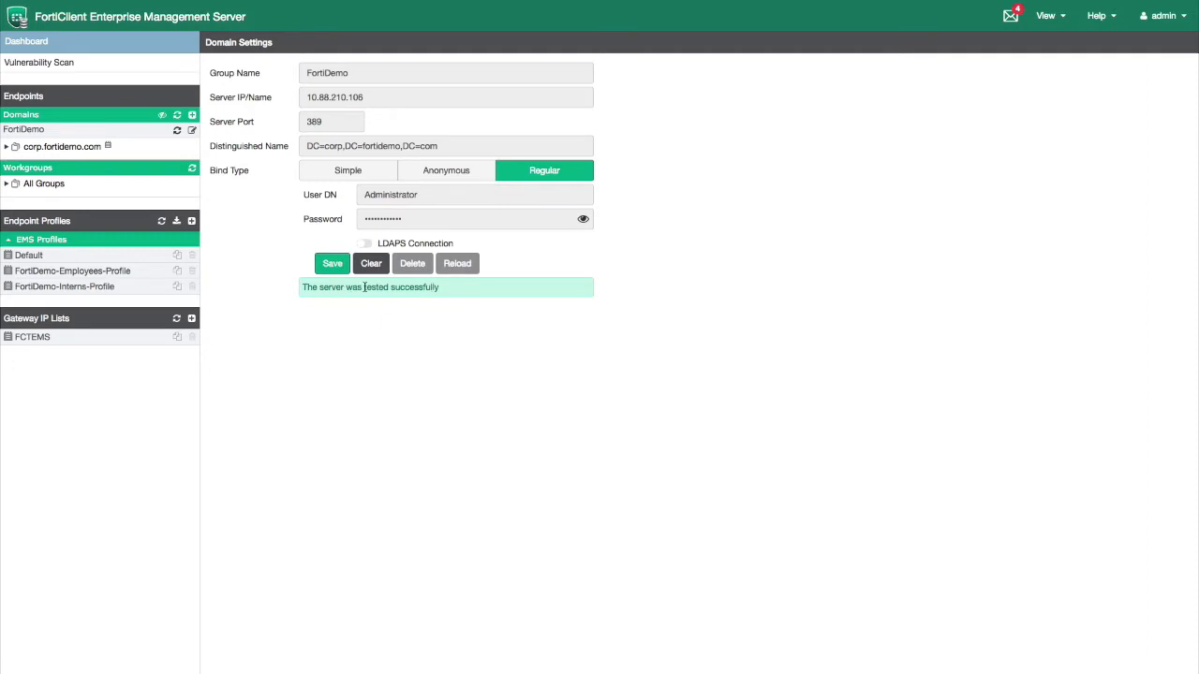
pyautogui.click(332, 268)
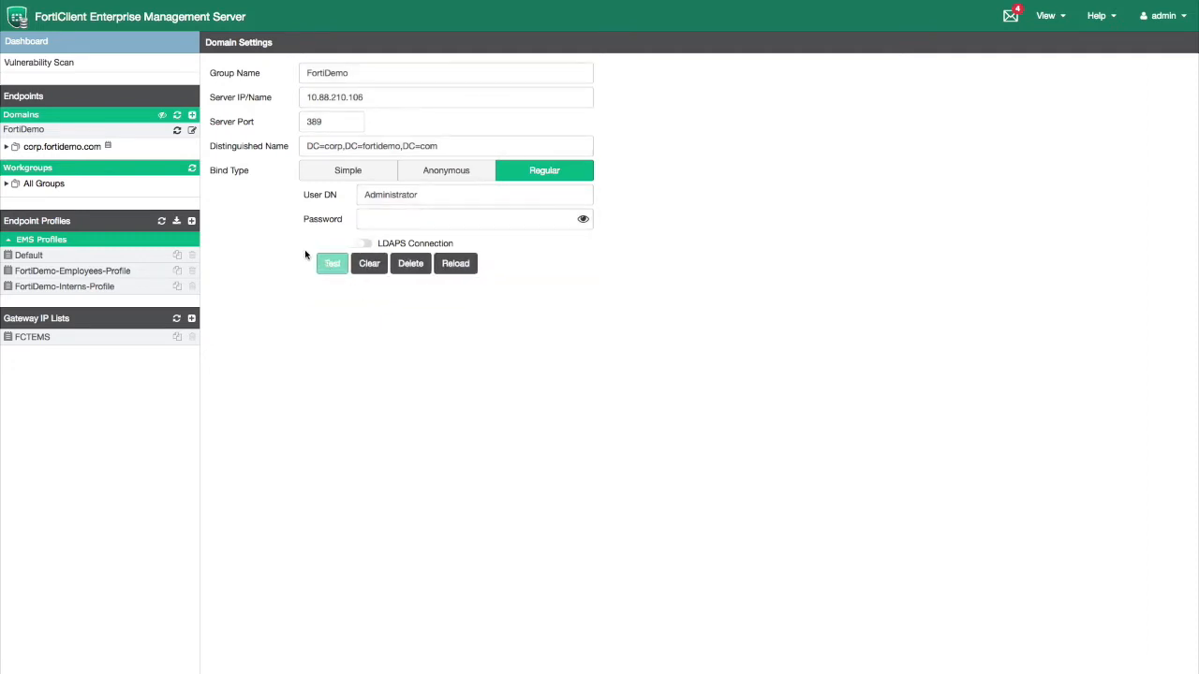
pyautogui.click(75, 149)
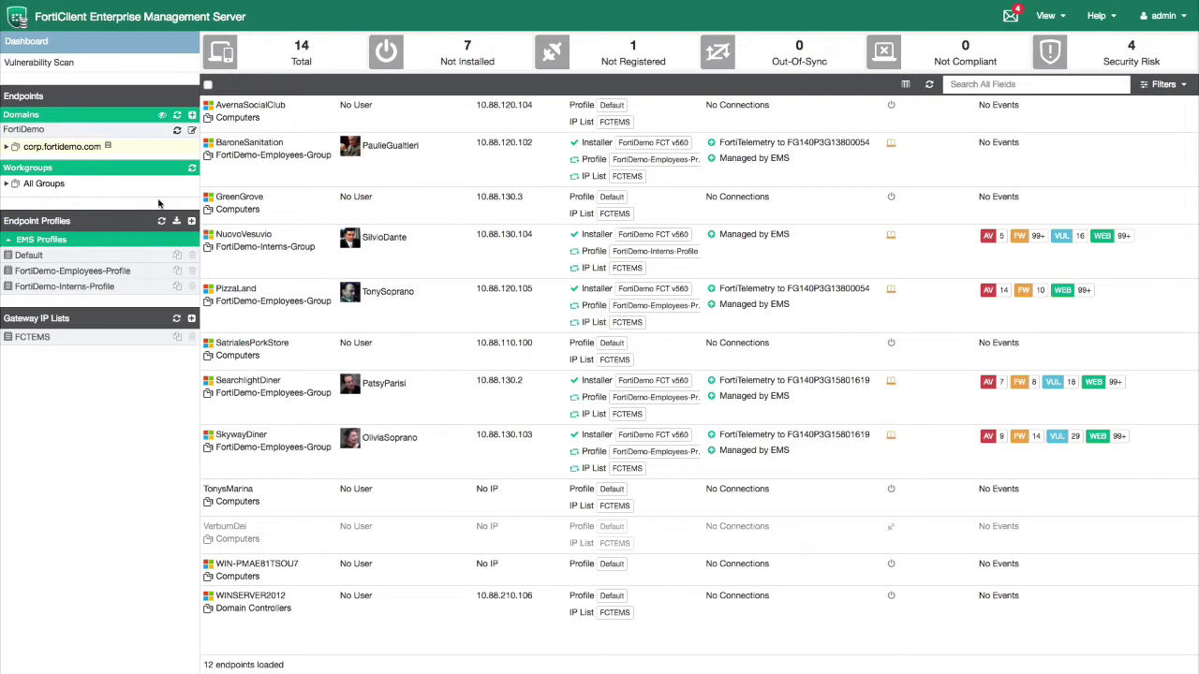
# Expand corp.fortidemo.com, list the Employees and Interns group endpoints, then open FortiDemo-Employees-Profile
pyautogui.click(6, 148)
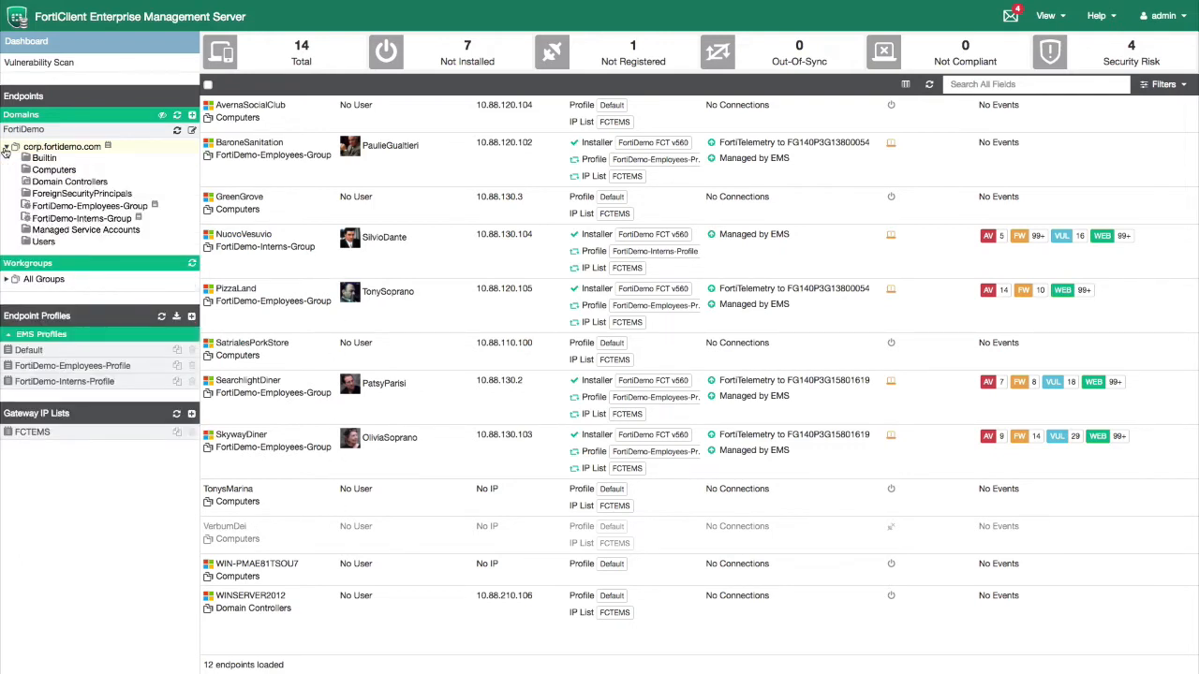
pyautogui.click(59, 206)
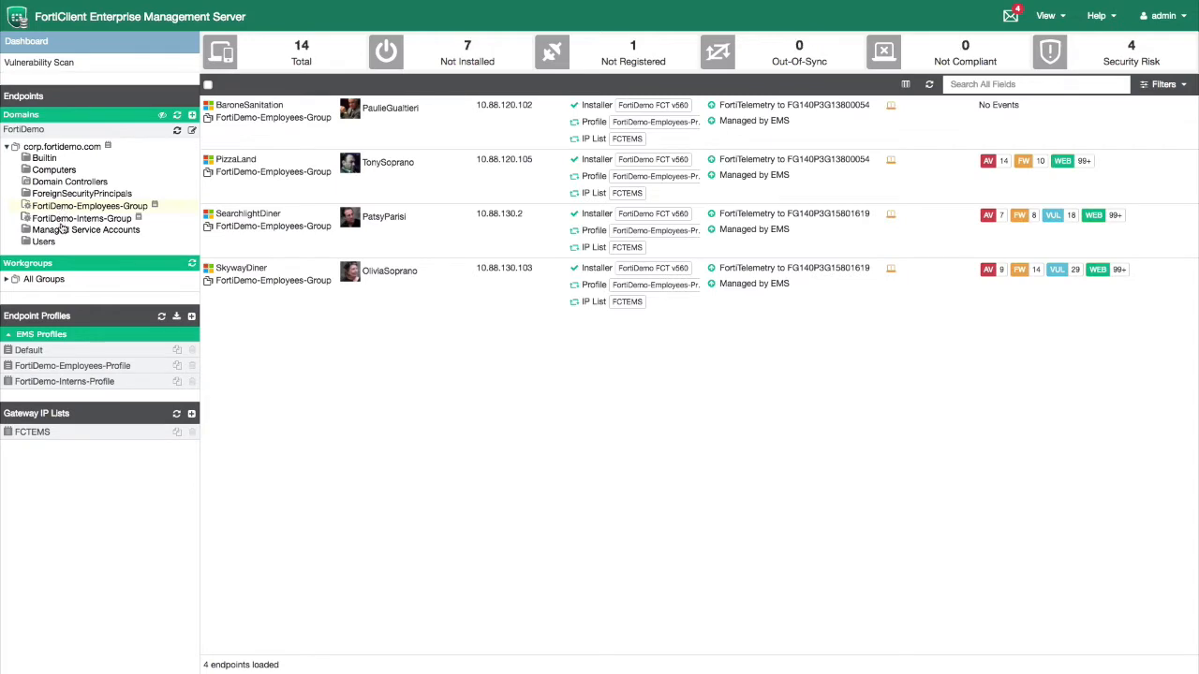
pyautogui.click(60, 221)
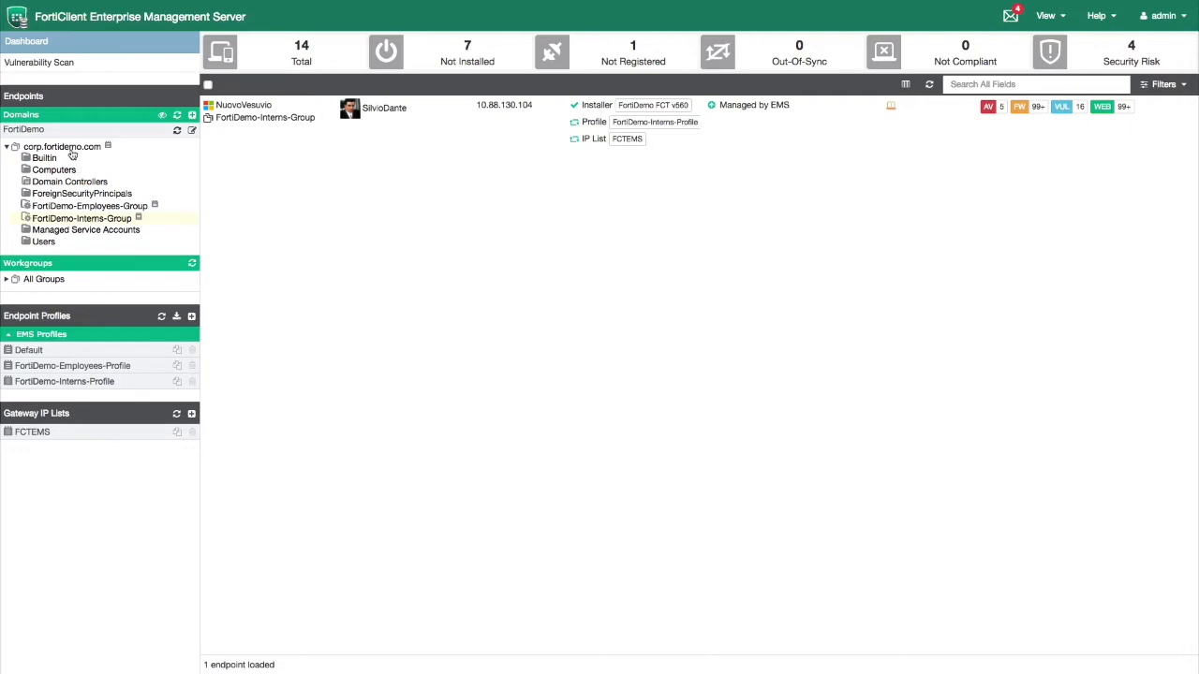
pyautogui.click(86, 369)
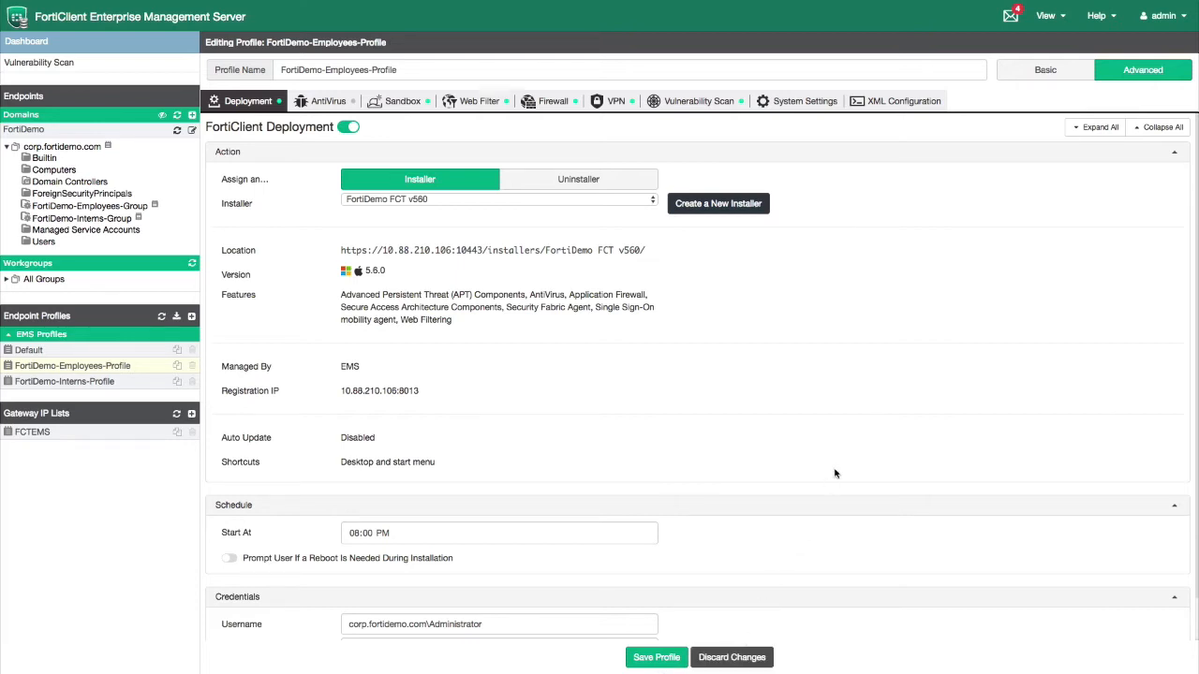
# Go to User Management from the View menu
pyautogui.click(1050, 26)
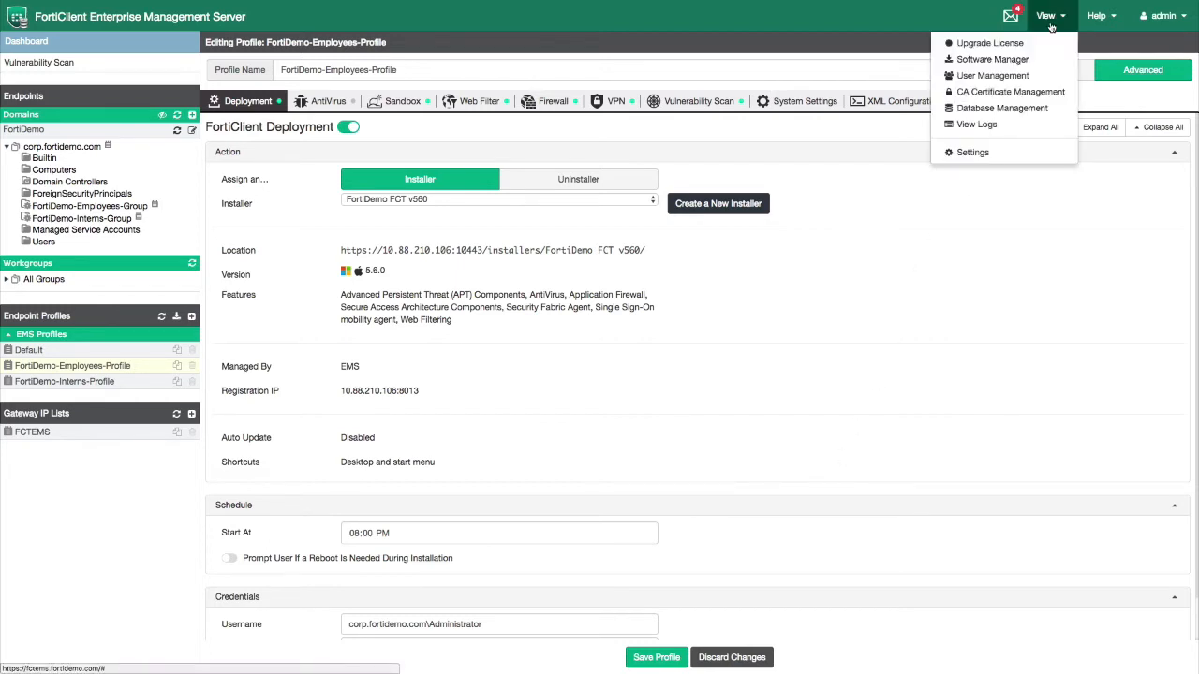
pyautogui.click(1046, 79)
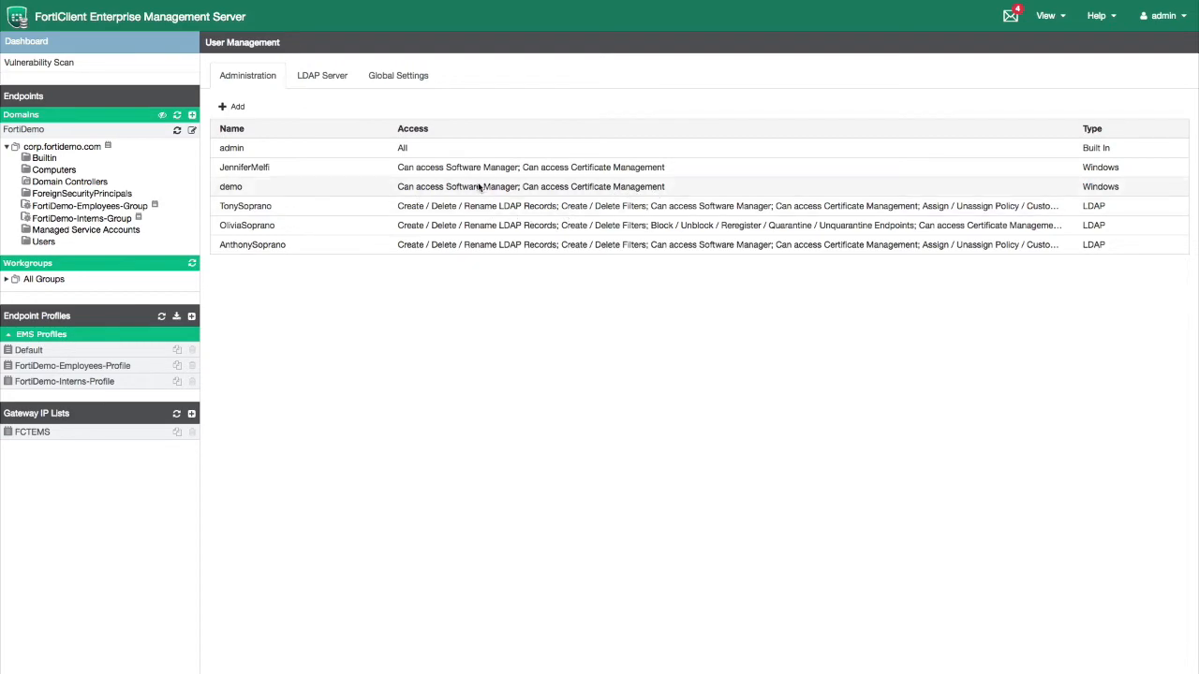
# Start a new administrator entry and select the LDAP user from the available users
pyautogui.click(238, 107)
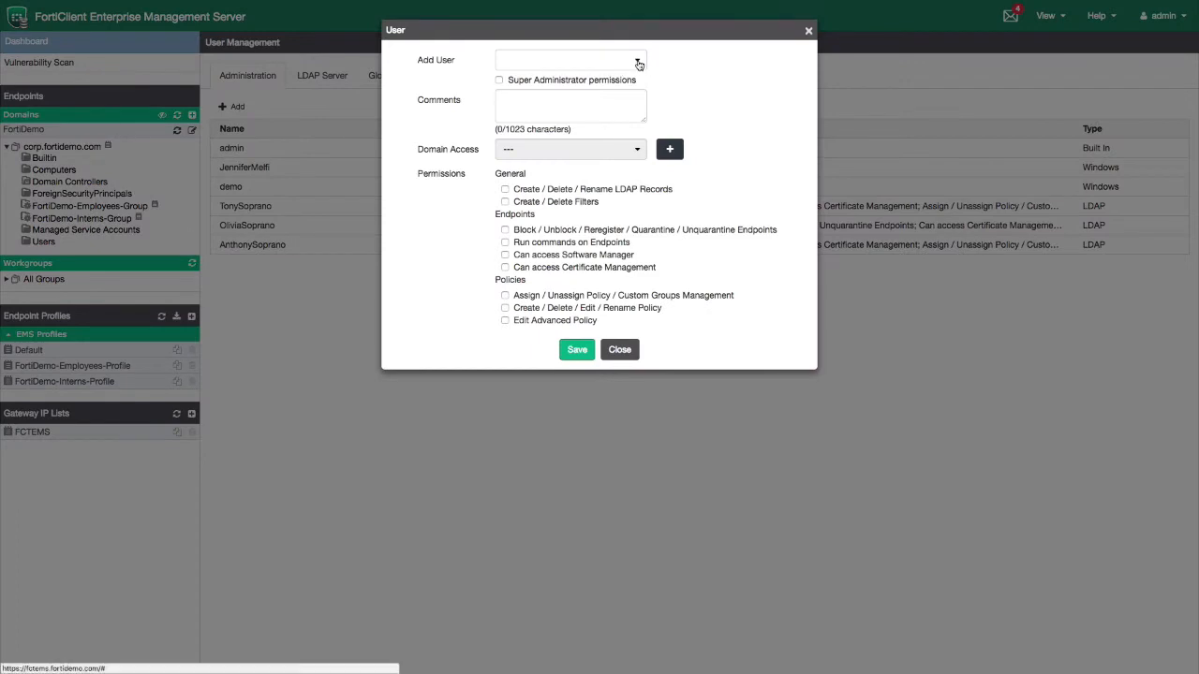
pyautogui.click(637, 61)
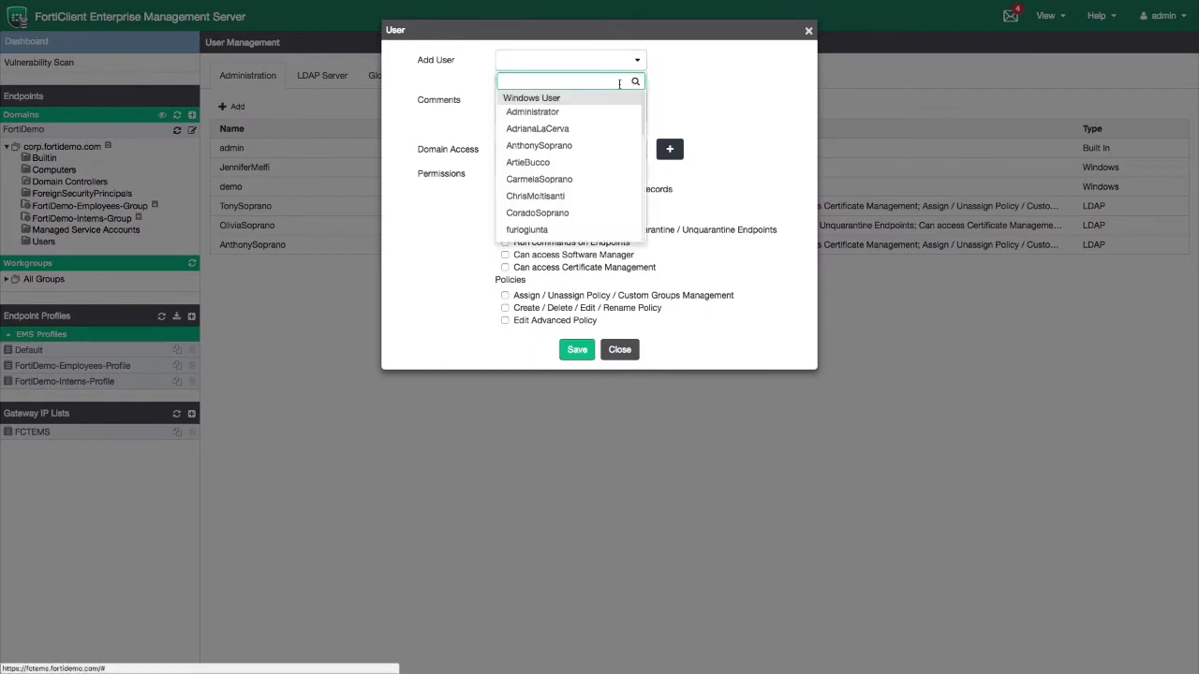
pyautogui.moveTo(642, 108)
pyautogui.mouseDown()
pyautogui.moveTo(643, 218)
pyautogui.moveTo(639, 108)
pyautogui.mouseUp()
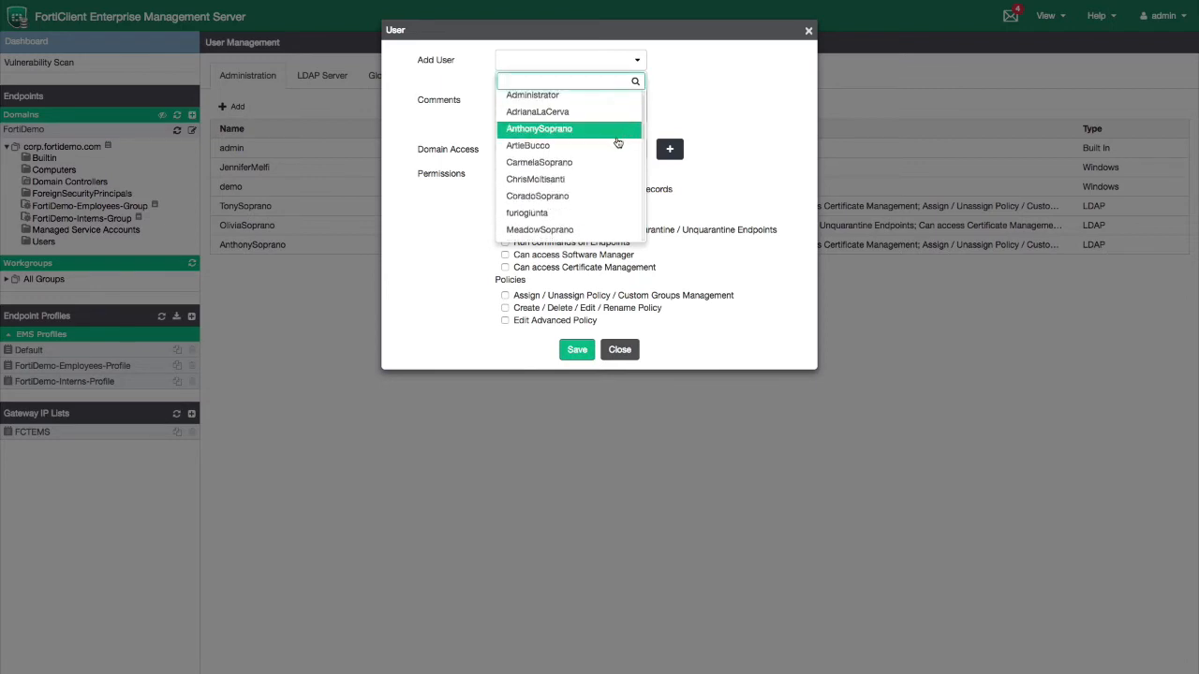
pyautogui.click(599, 163)
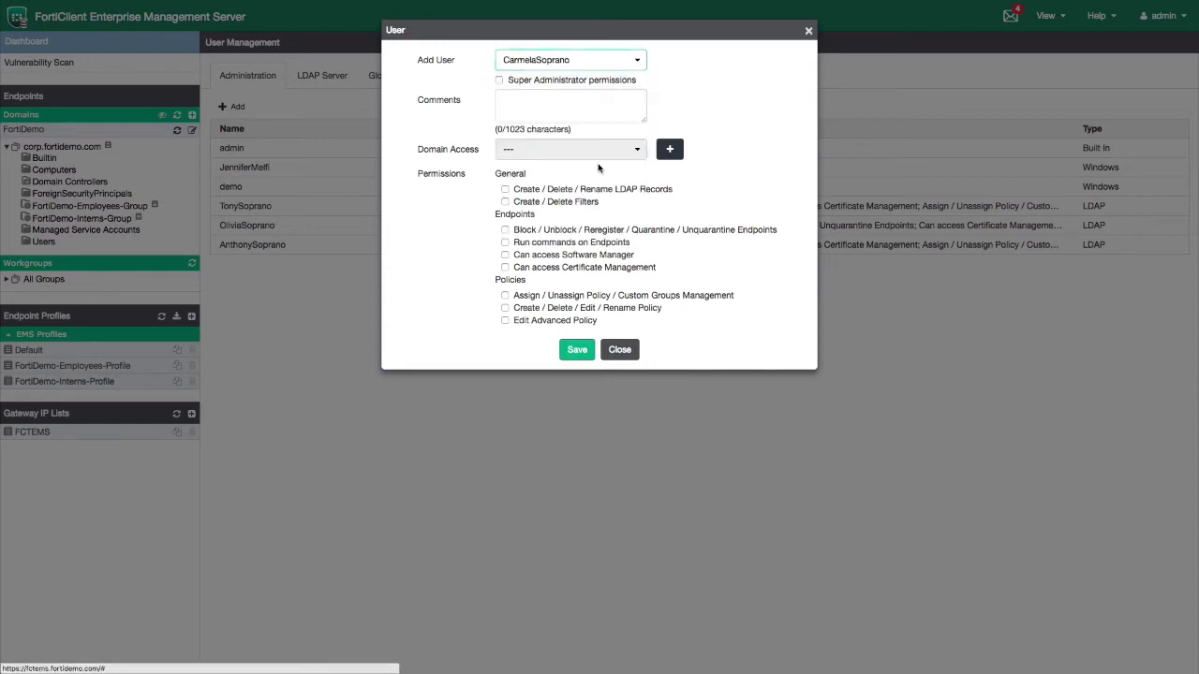
# Comment 'Limited Acce', restrict to FortiDemo with Software Manager and Certificate Management access, and save
pyautogui.click(573, 112)
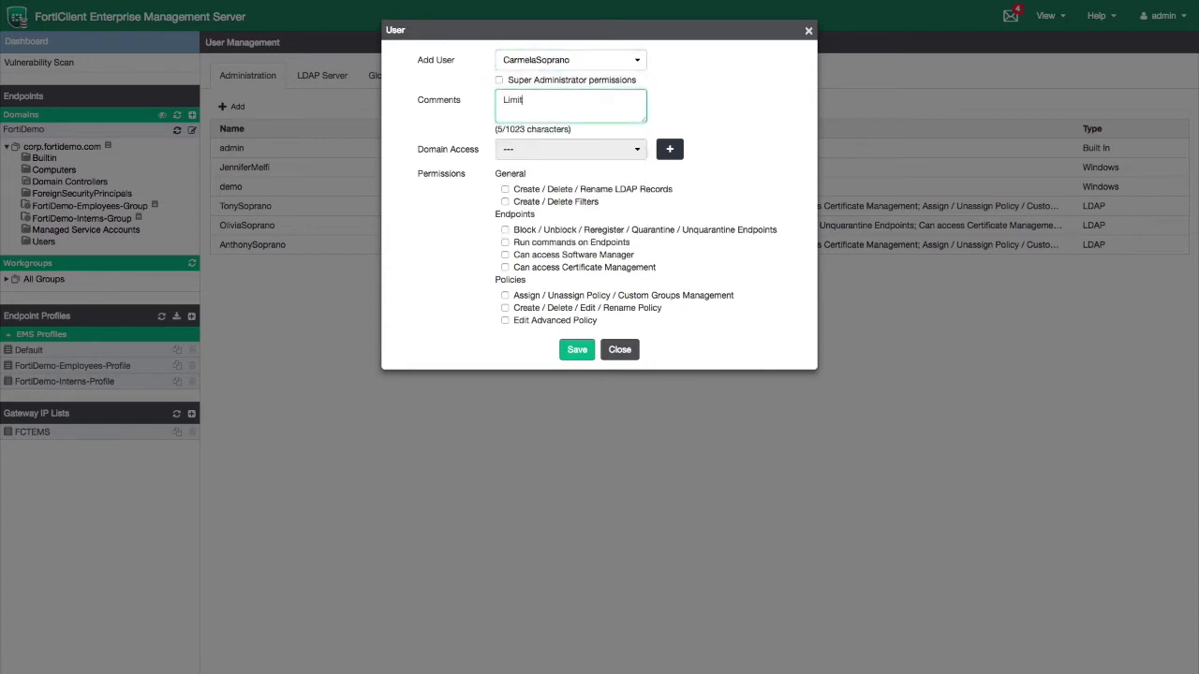
pyautogui.write('Limited Access for User Carmela')
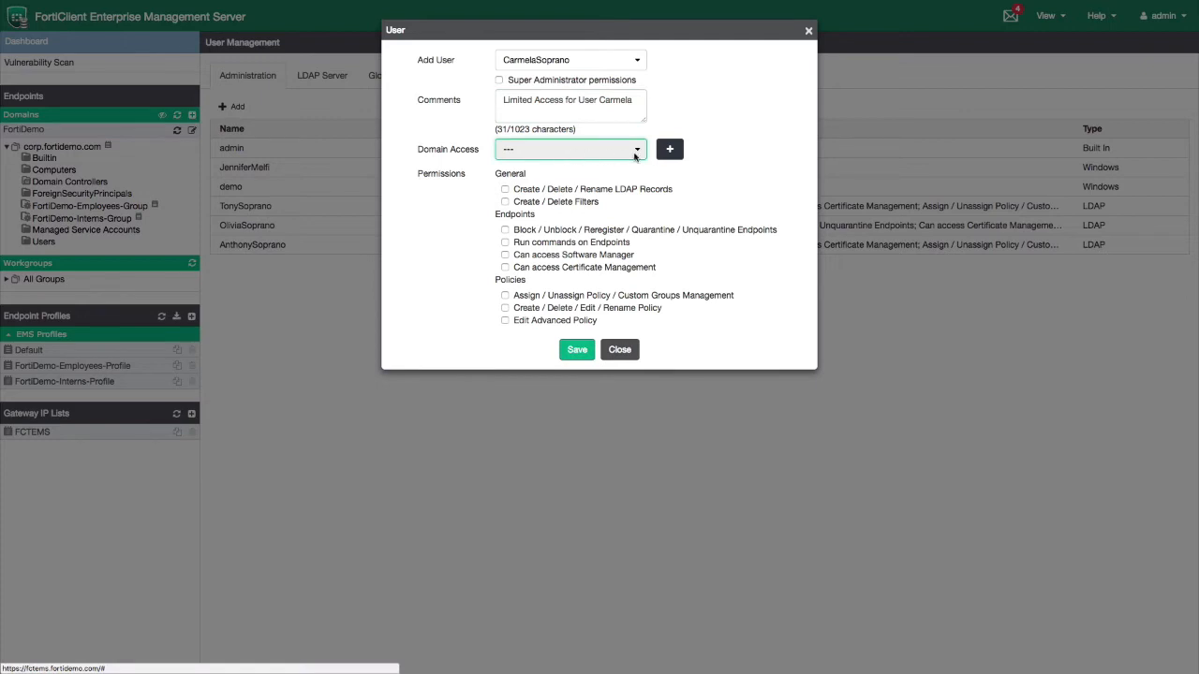
pyautogui.click(669, 150)
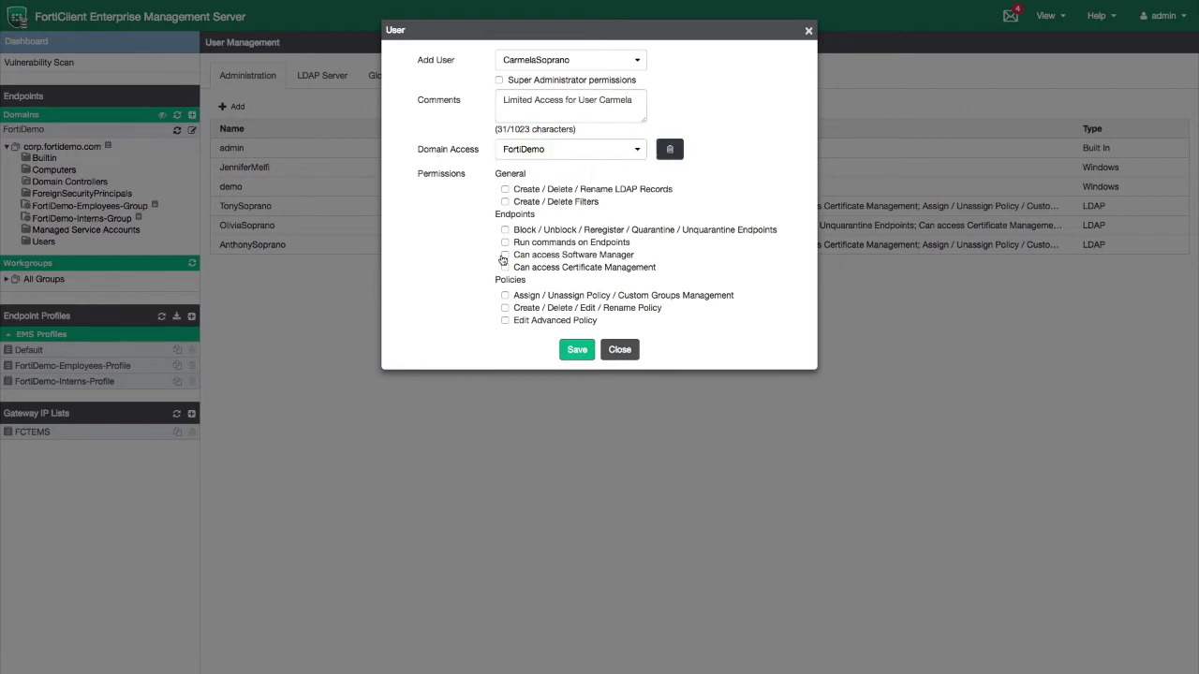
pyautogui.click(505, 257)
pyautogui.click(504, 267)
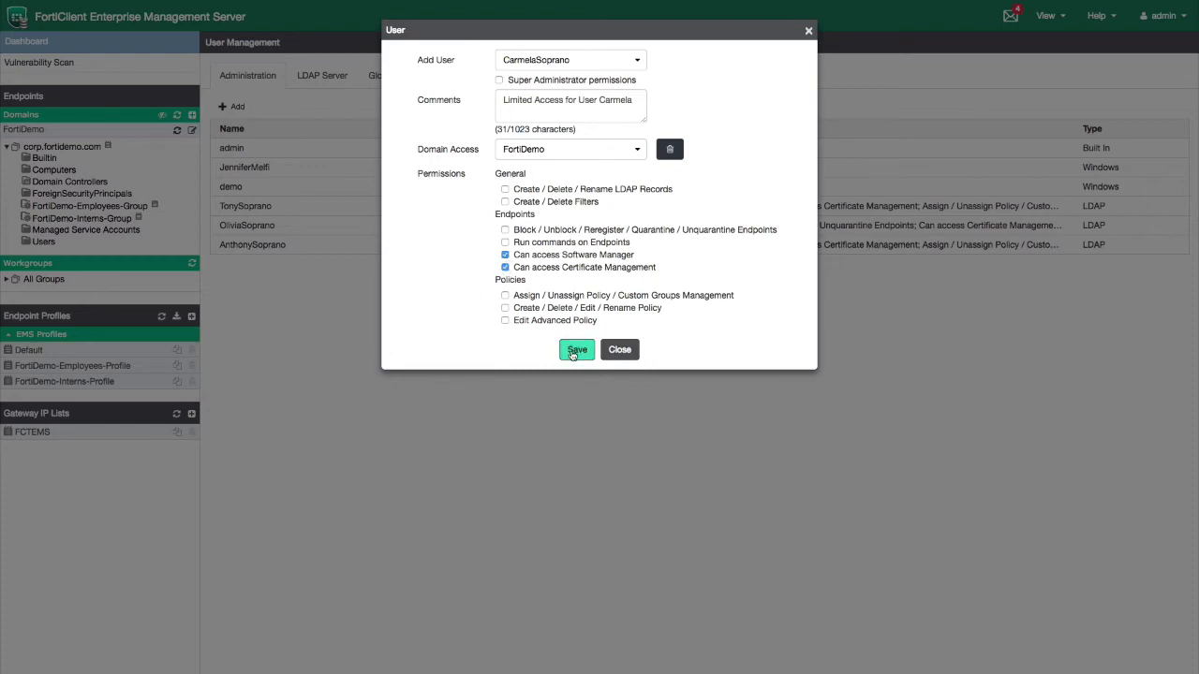
pyautogui.click(573, 350)
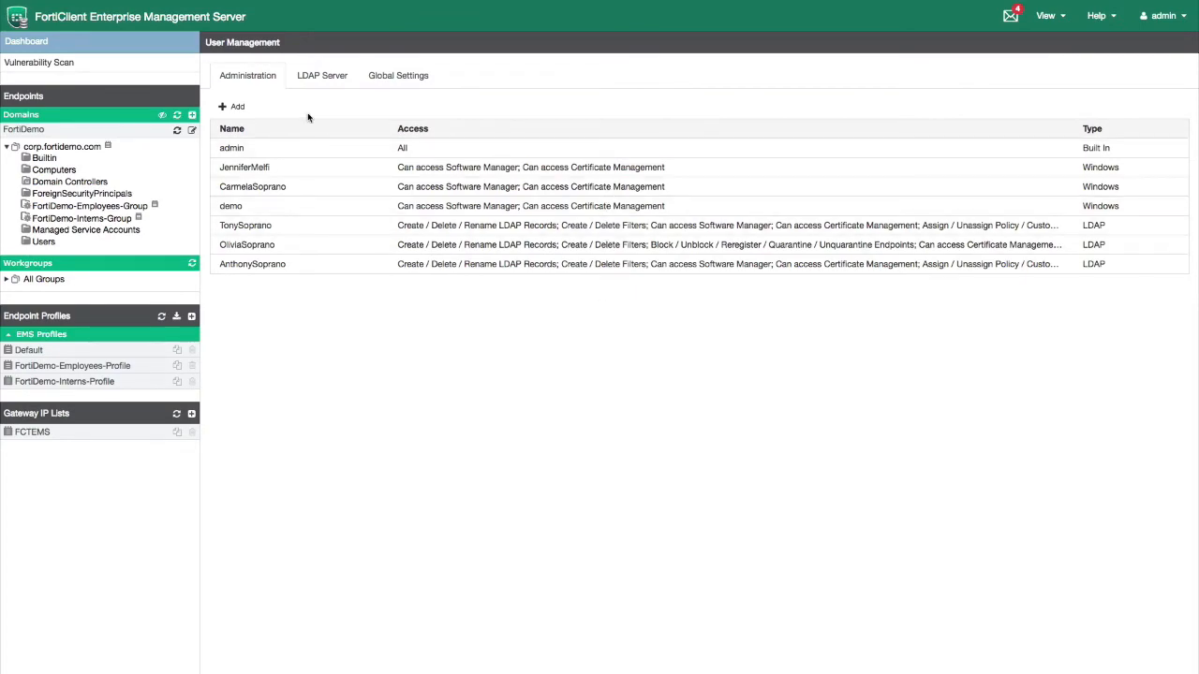
pyautogui.click(233, 107)
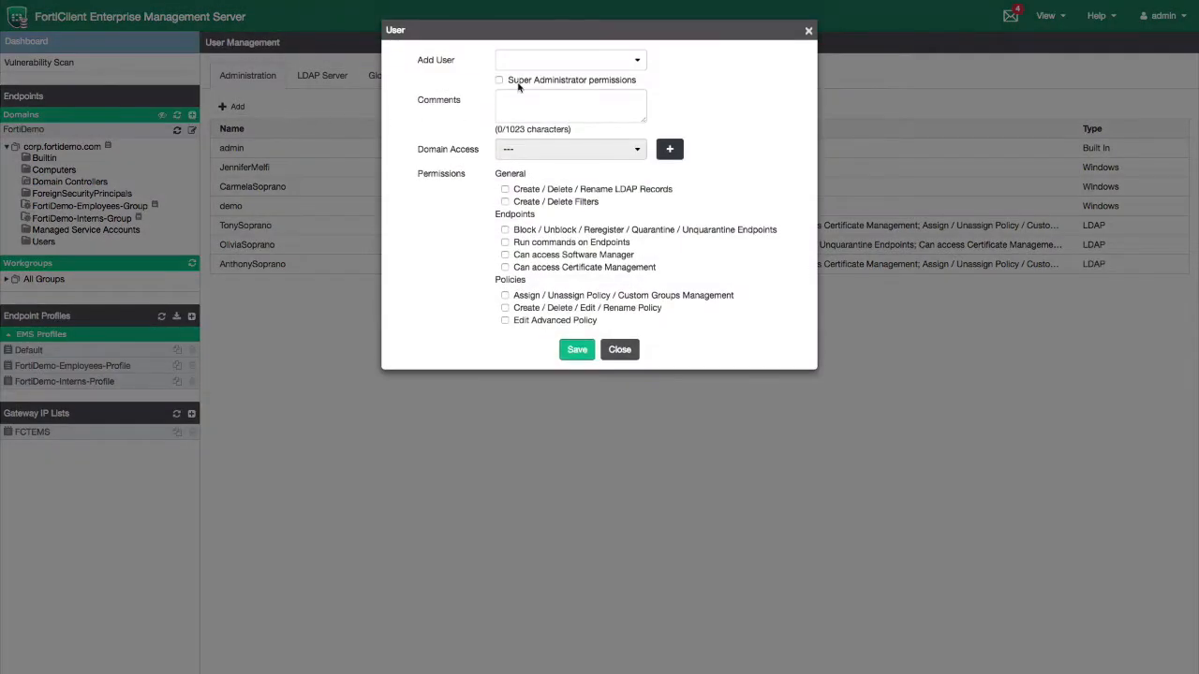
# Select another LDAP user from the available users list
pyautogui.click(581, 63)
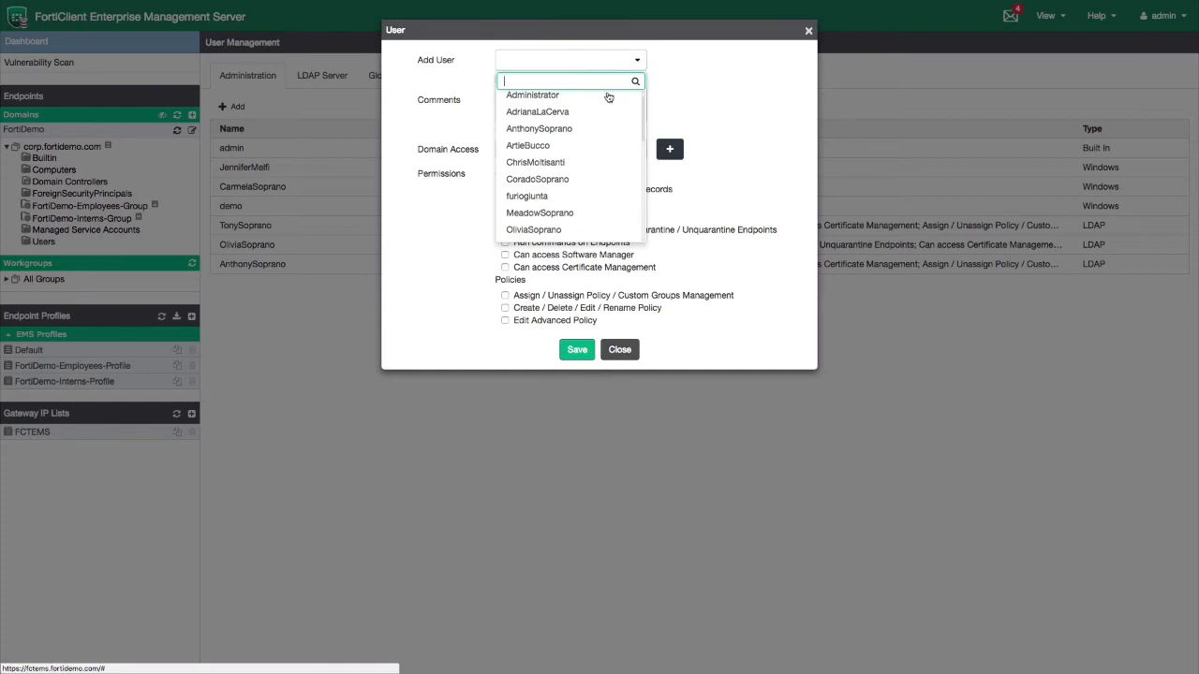
pyautogui.moveTo(643, 120); pyautogui.dragTo(641, 185)
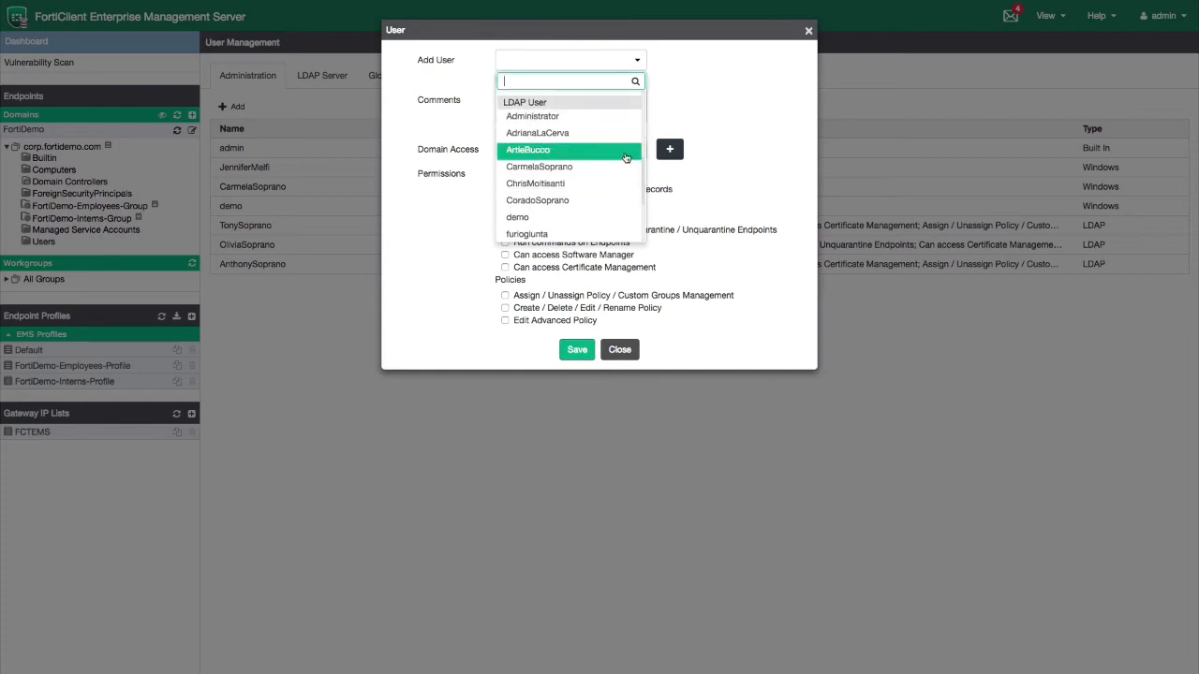
pyautogui.click(626, 155)
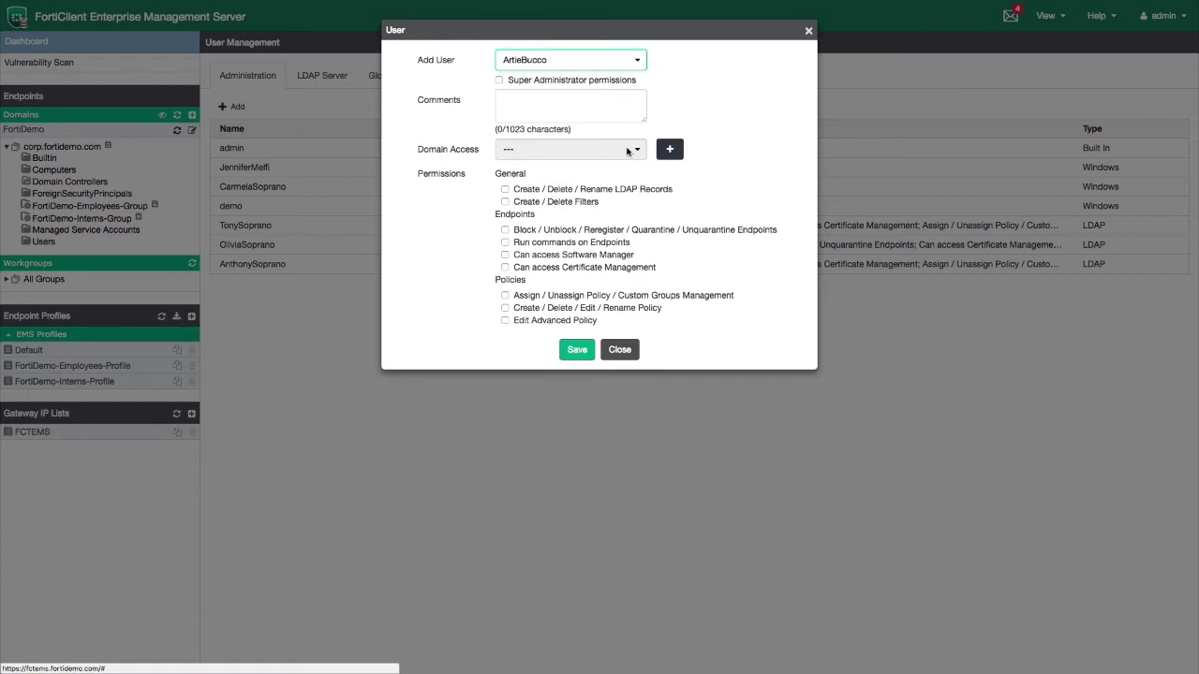
# Add a 'Limited Access' comment, grant FortiDemo domain access, and save the user
pyautogui.click(603, 106)
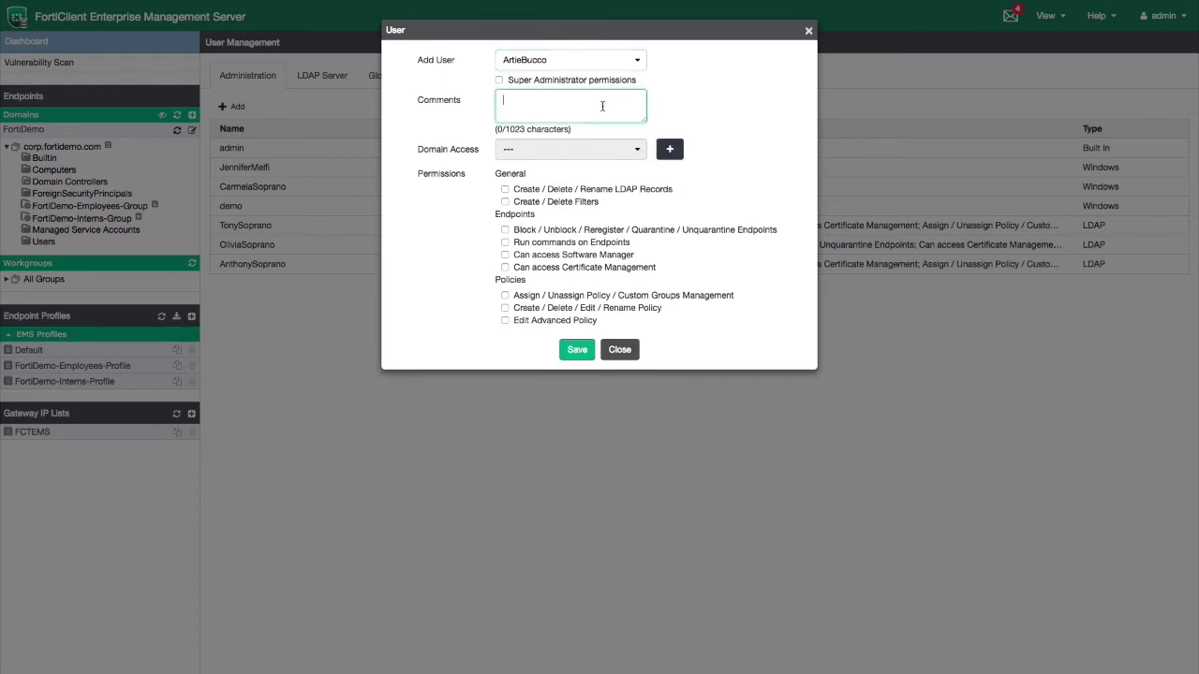
pyautogui.write('Limited Access for Ar')
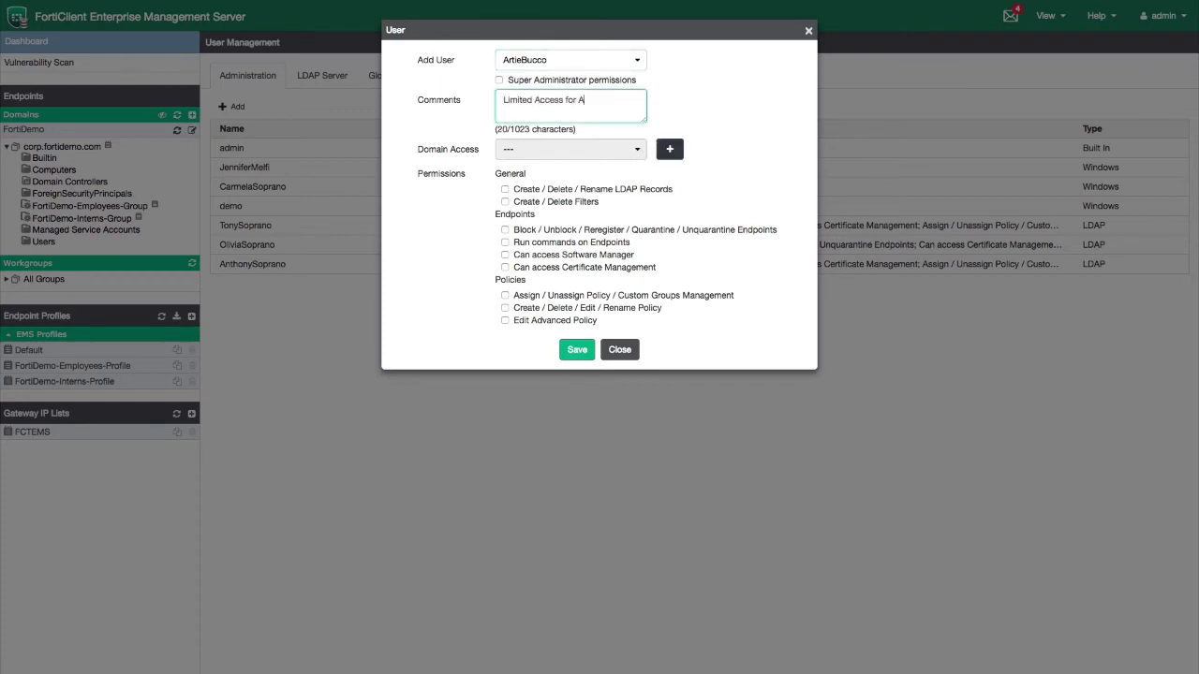
pyautogui.press('BackSpace')
pyautogui.write('User Artie')
pyautogui.click(669, 150)
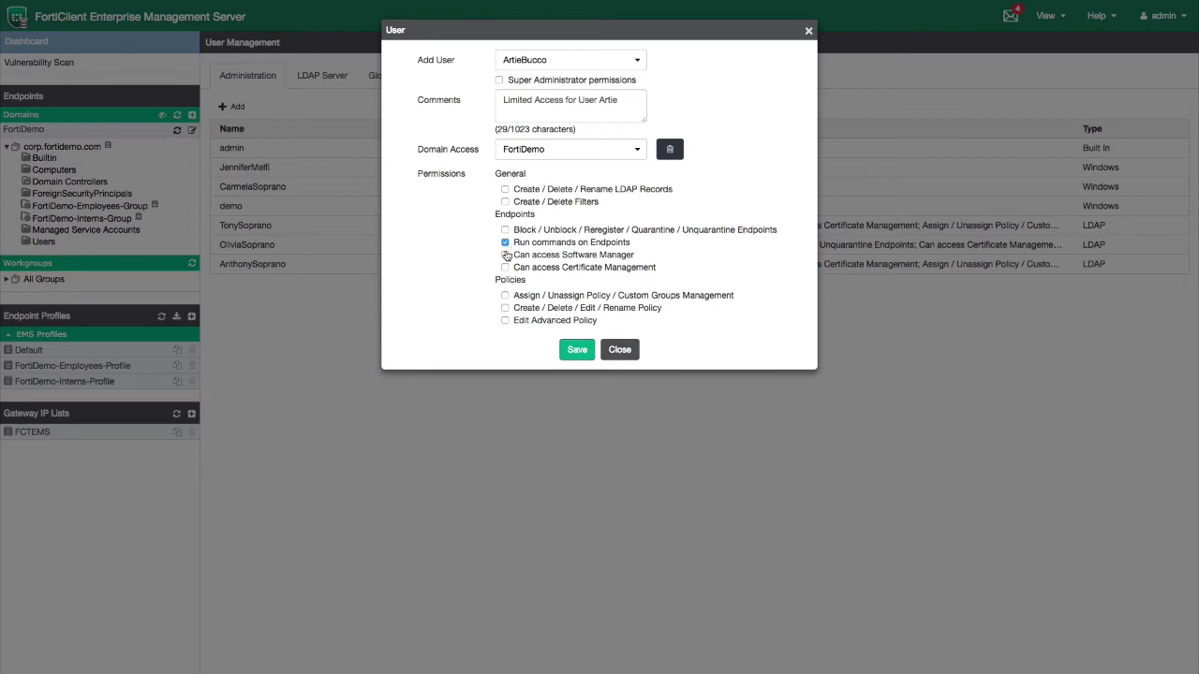
pyautogui.click(562, 349)
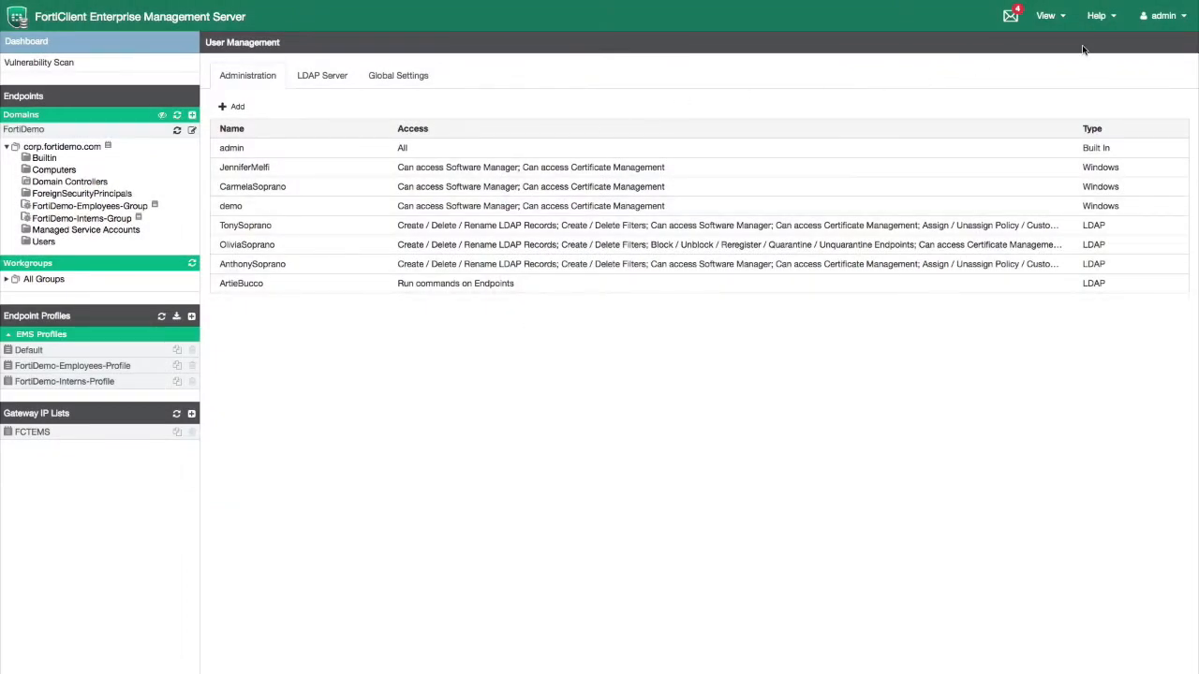
pyautogui.click(1161, 16)
# Sign out and log back in as the 'demo' user
pyautogui.click(1153, 44)
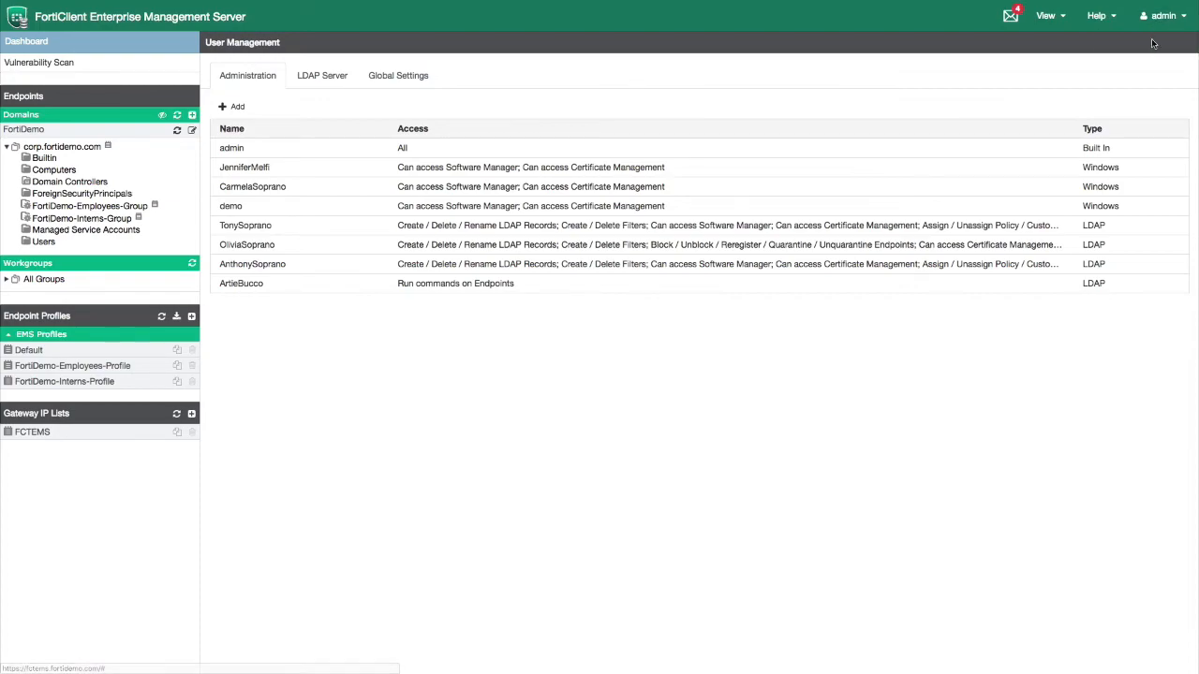
pyautogui.write('demo')
pyautogui.press('Tab')
pyautogui.write('••')
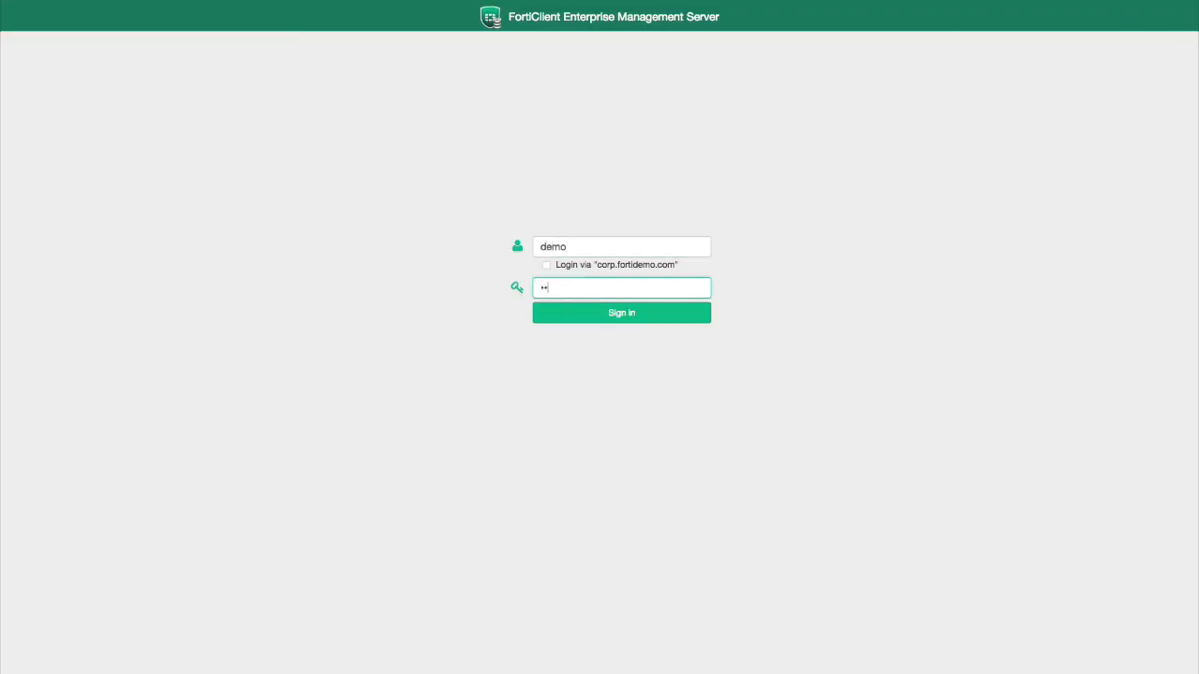
pyautogui.press('Return')
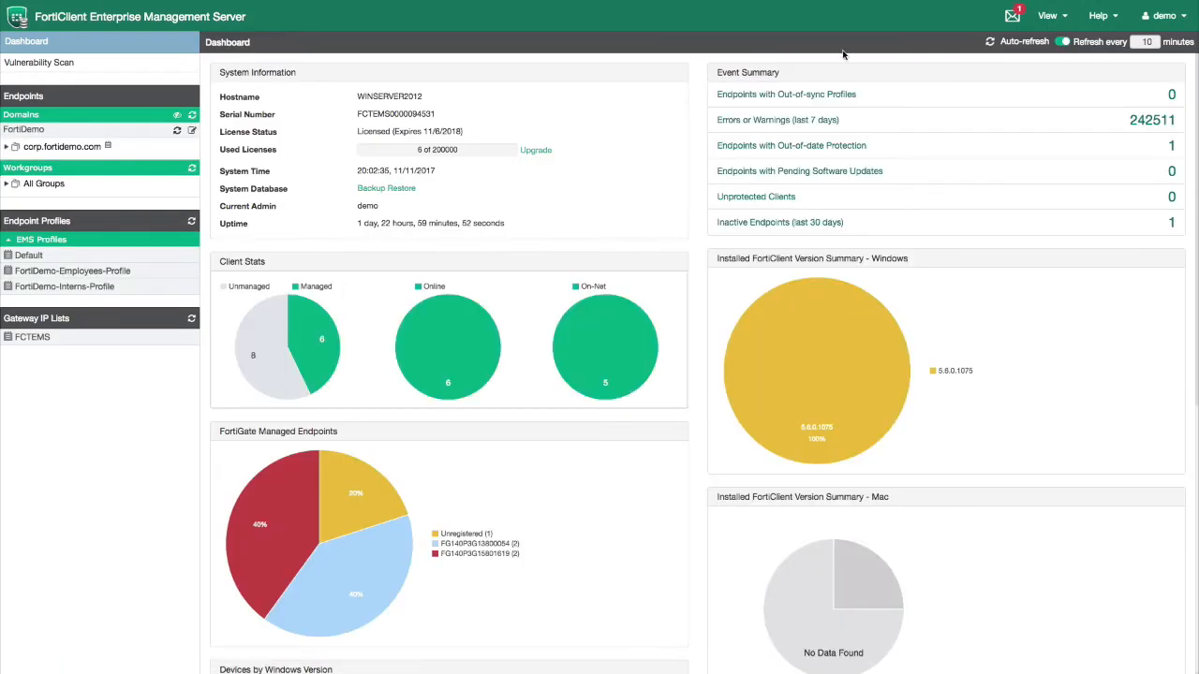
# Review FortiDemo-Employees-Profile's Sandbox settings and the View menu options, then sign out
pyautogui.click(110, 271)
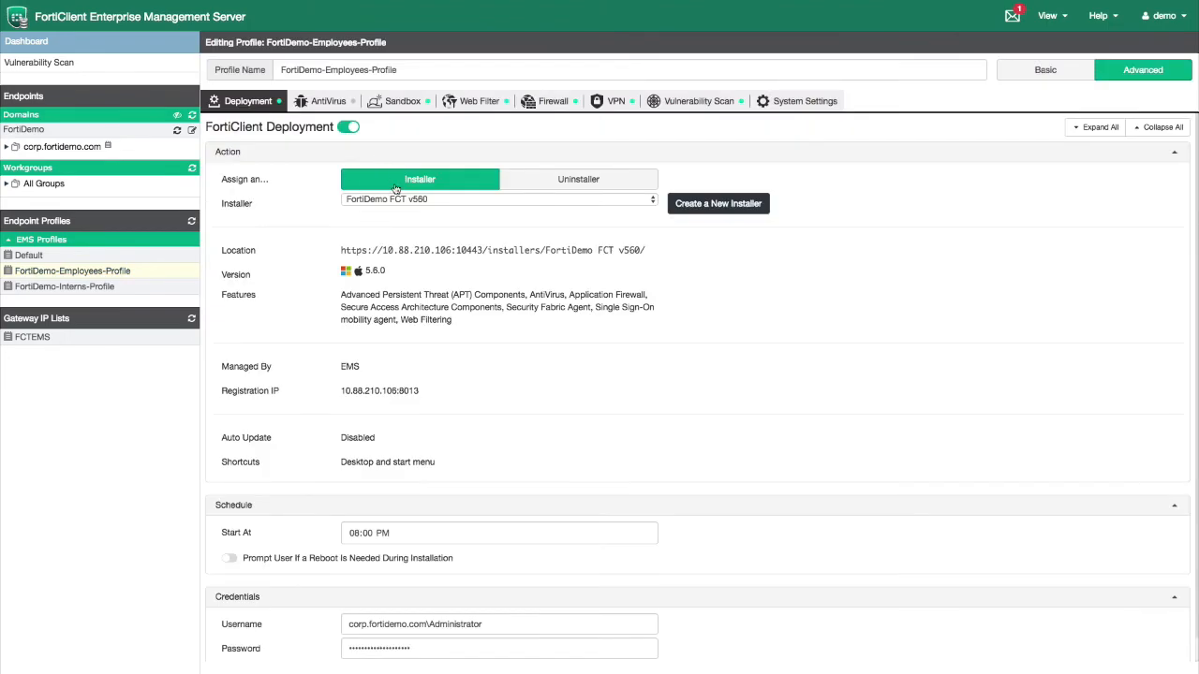
pyautogui.scroll(-1, 410, 271)
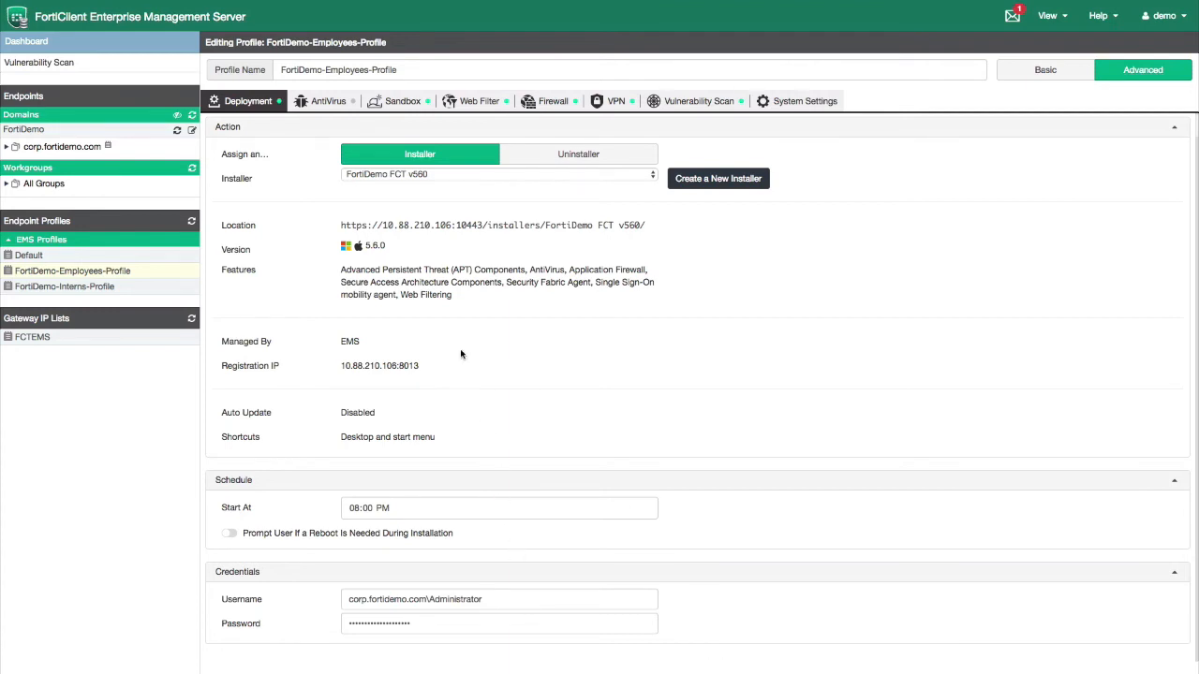
pyautogui.click(402, 105)
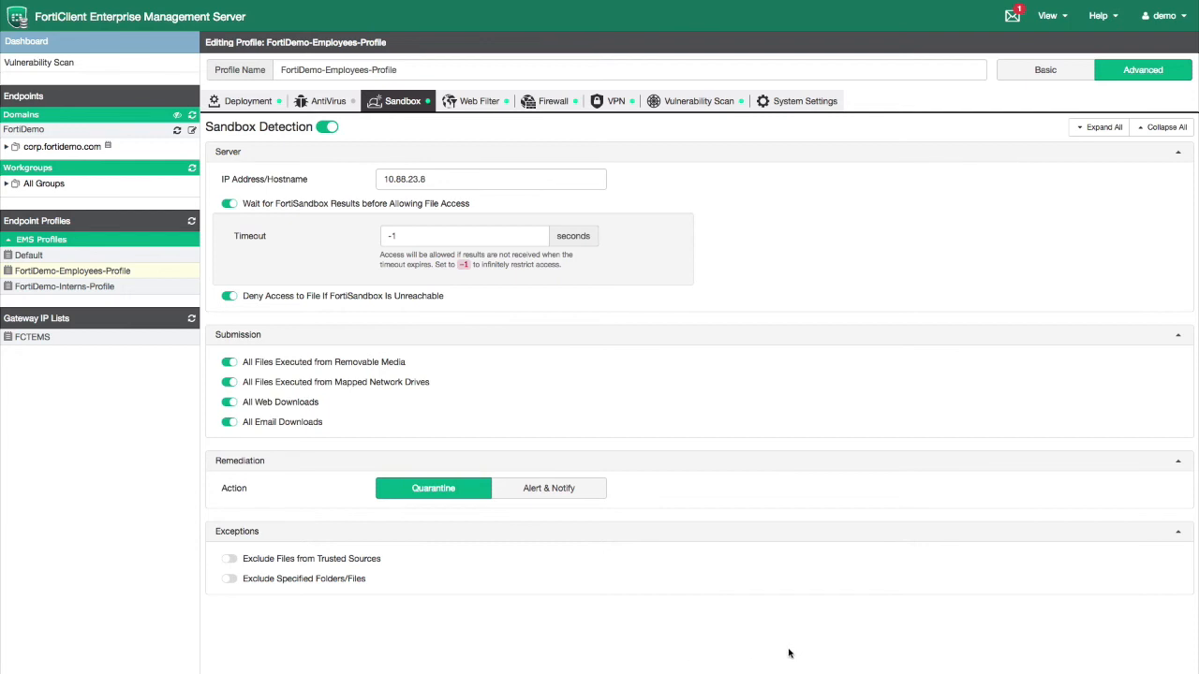
pyautogui.click(1062, 25)
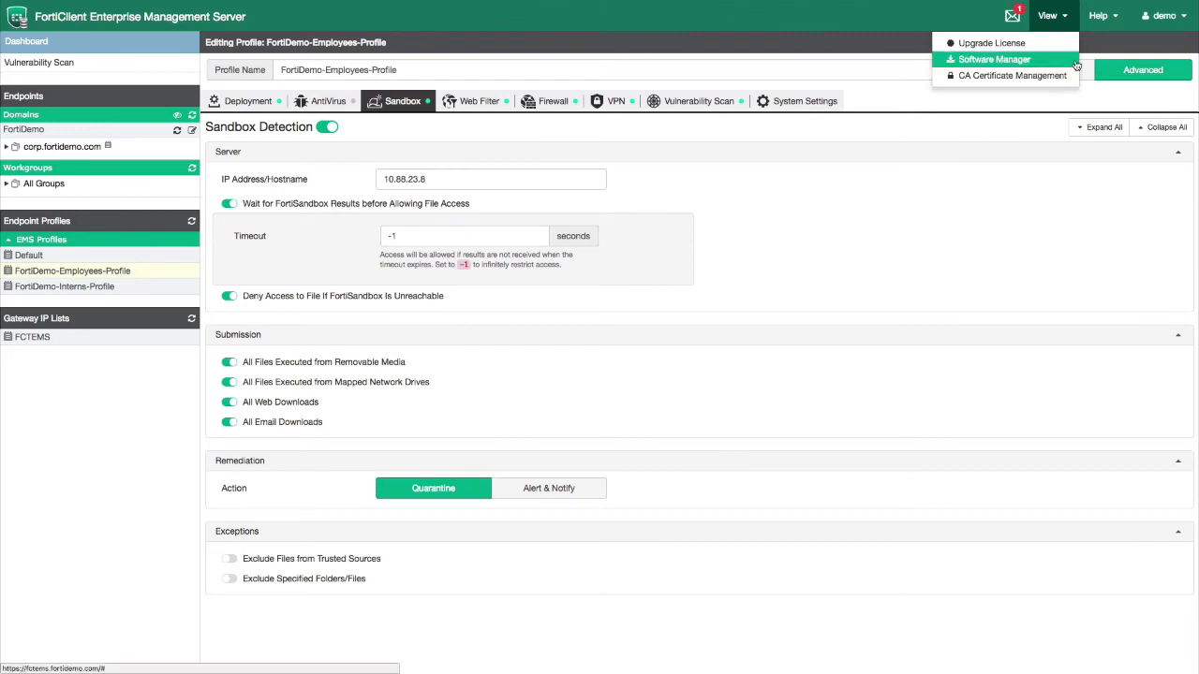
pyautogui.click(1159, 23)
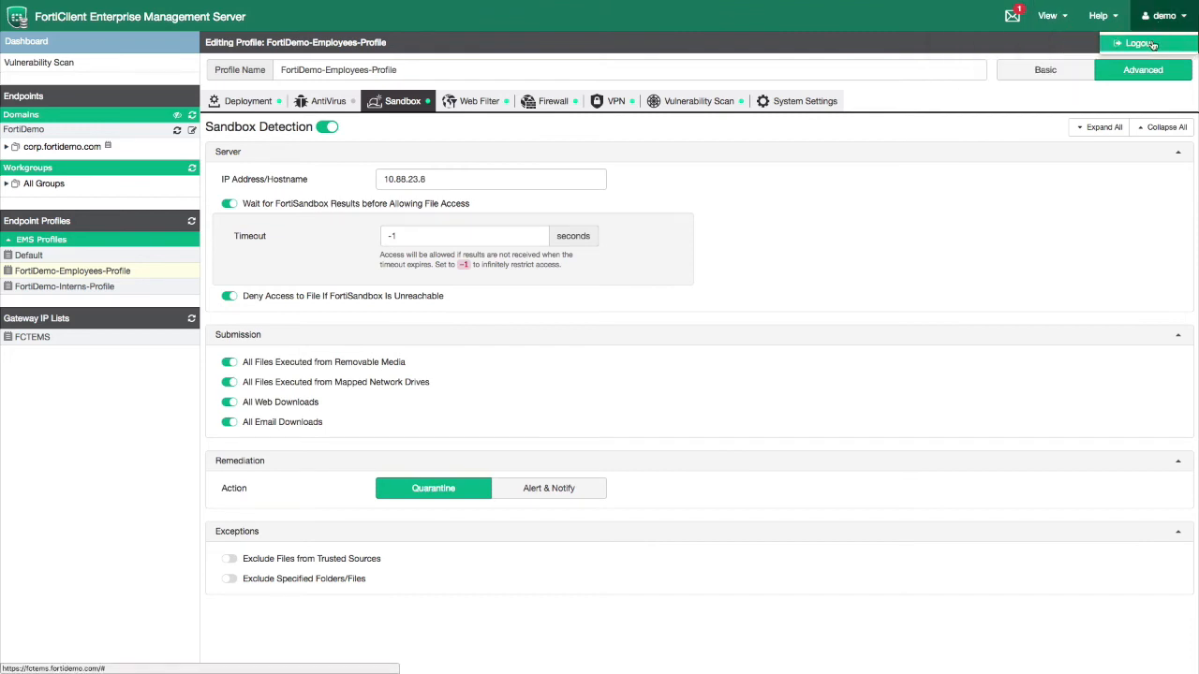
pyautogui.click(1151, 44)
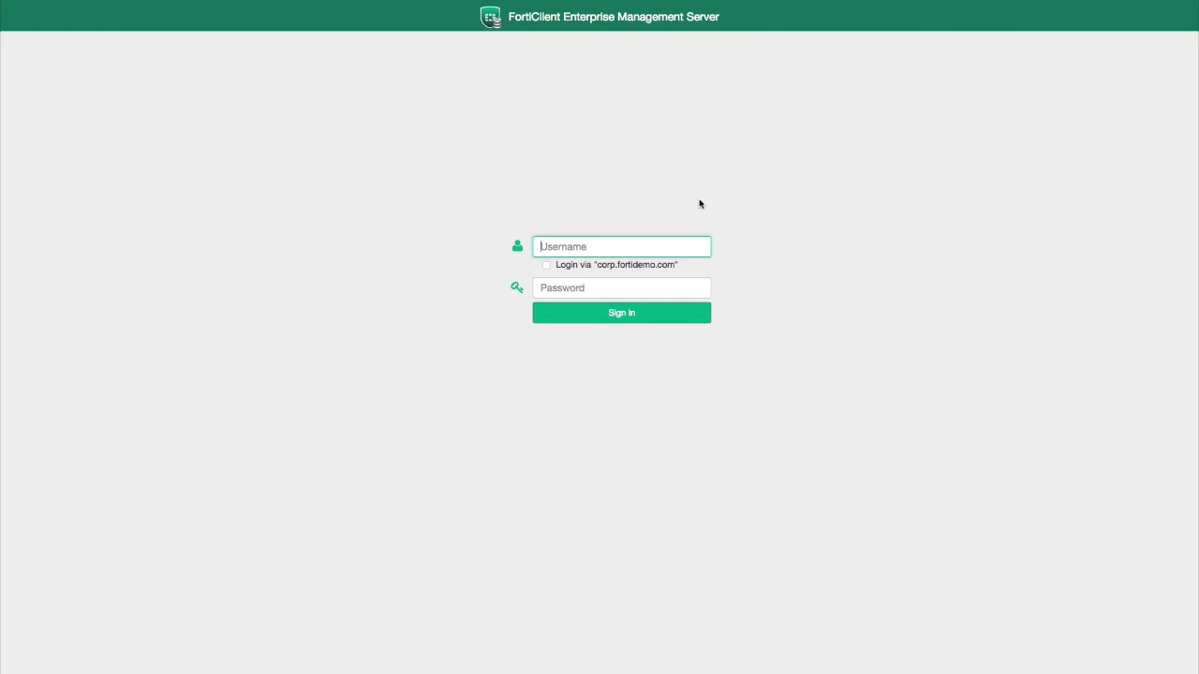
# Log in as the LDAP admin user with Login via corp.fortidemo.com ticked
pyautogui.click(546, 265)
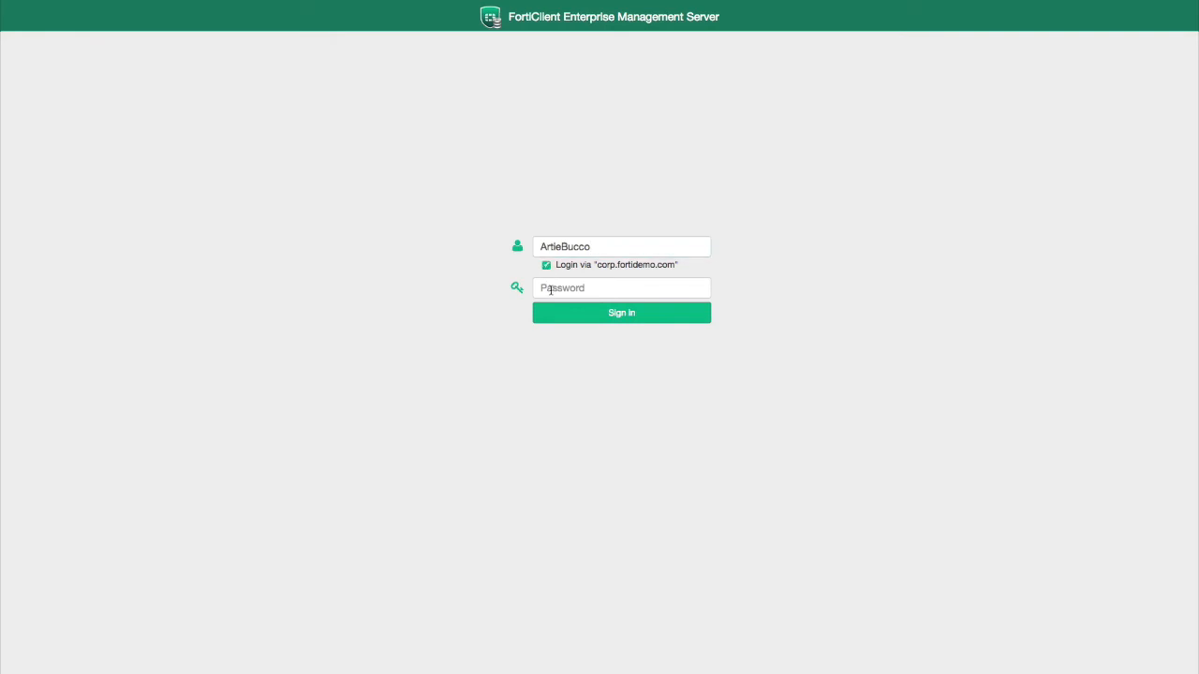
pyautogui.click(550, 289)
pyautogui.write('*')
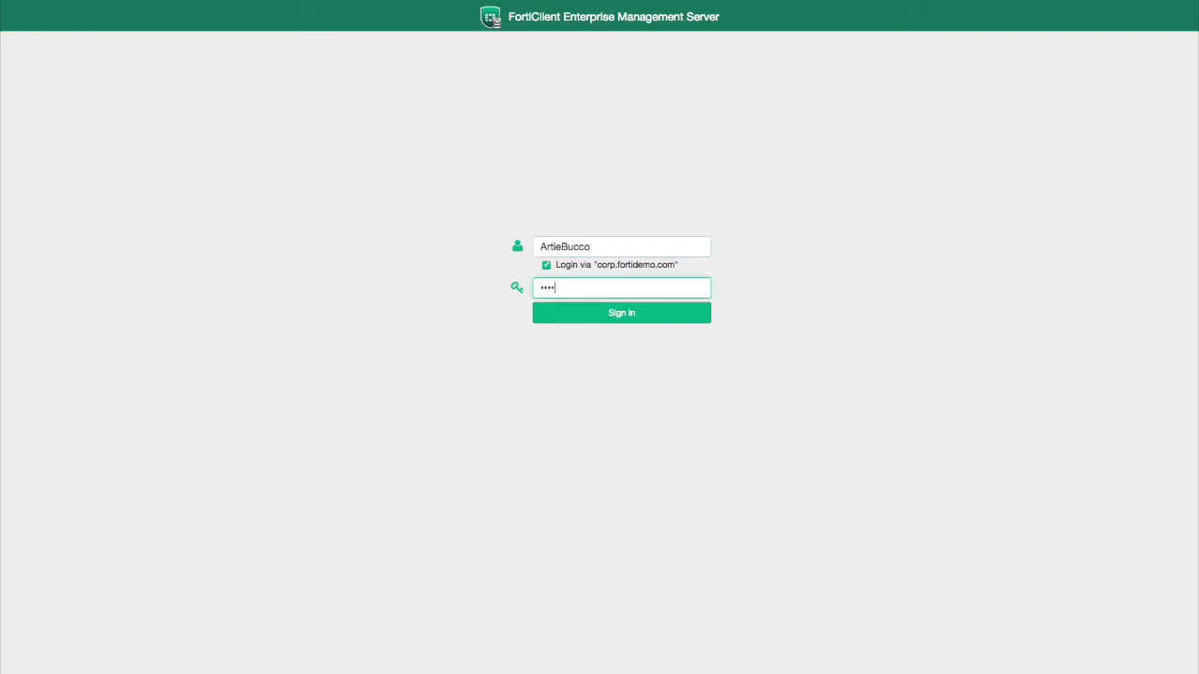
pyautogui.write('***')
pyautogui.press('Return')
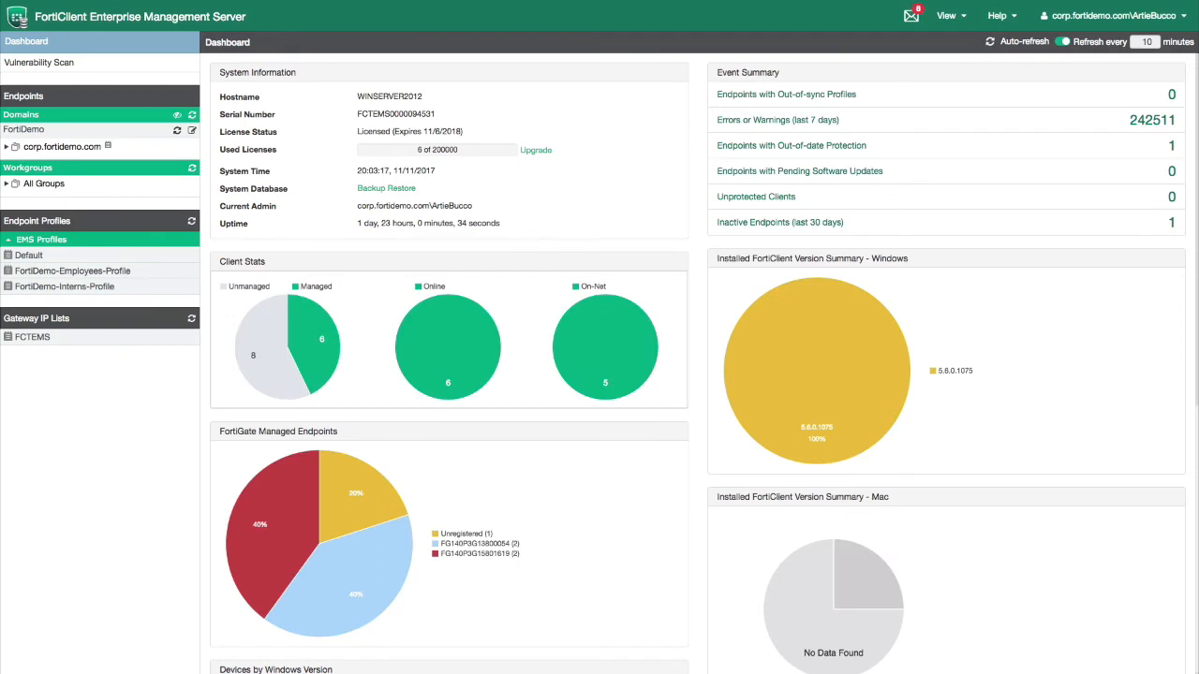
# Check the Employees and Default profiles are view-only and the View menu's options, then sign out
pyautogui.click(135, 271)
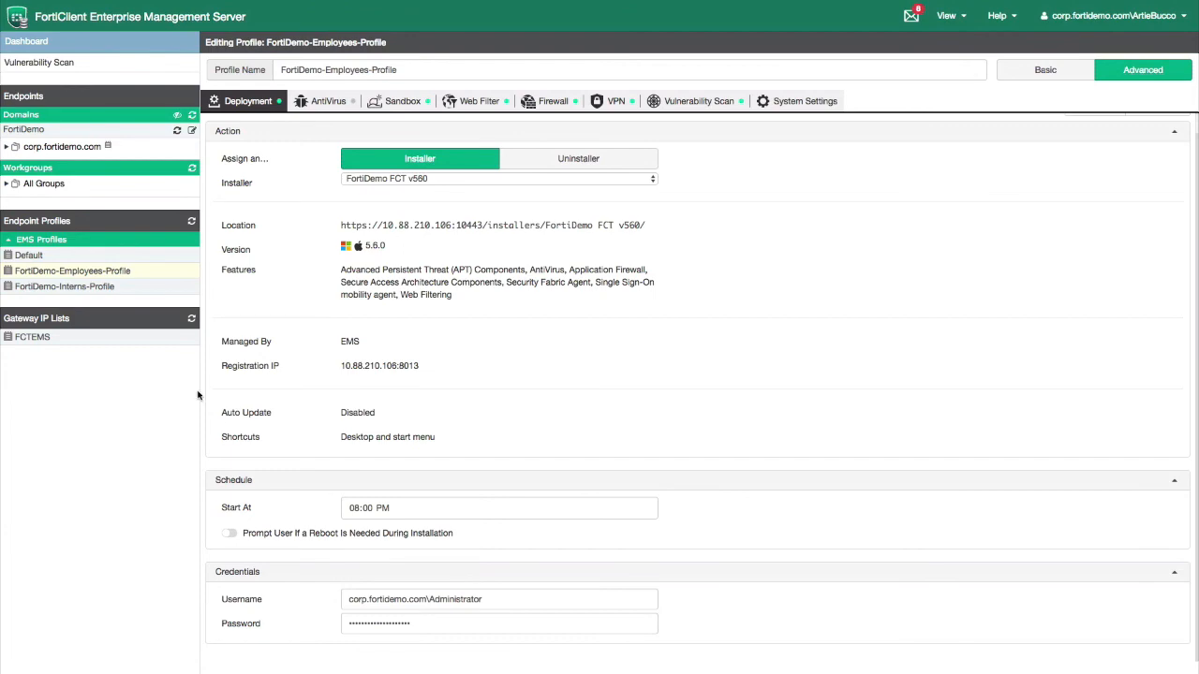
pyautogui.click(34, 258)
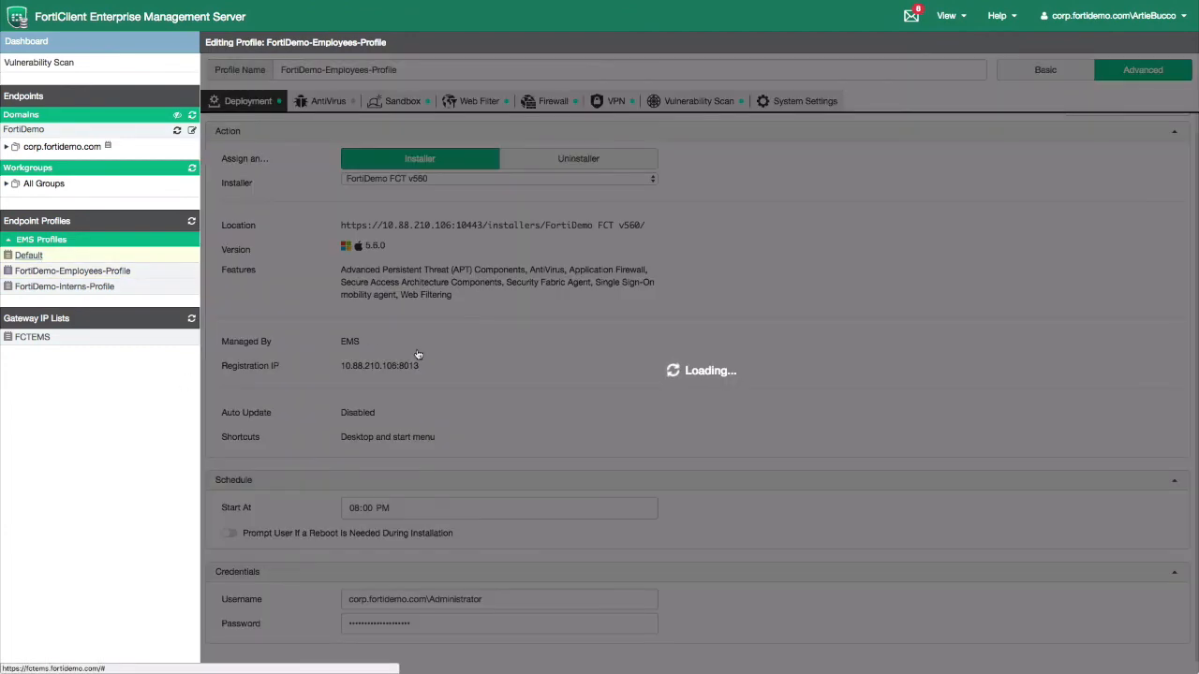
pyautogui.scroll(-1, 605, 606)
pyautogui.scroll(-15, 605, 609)
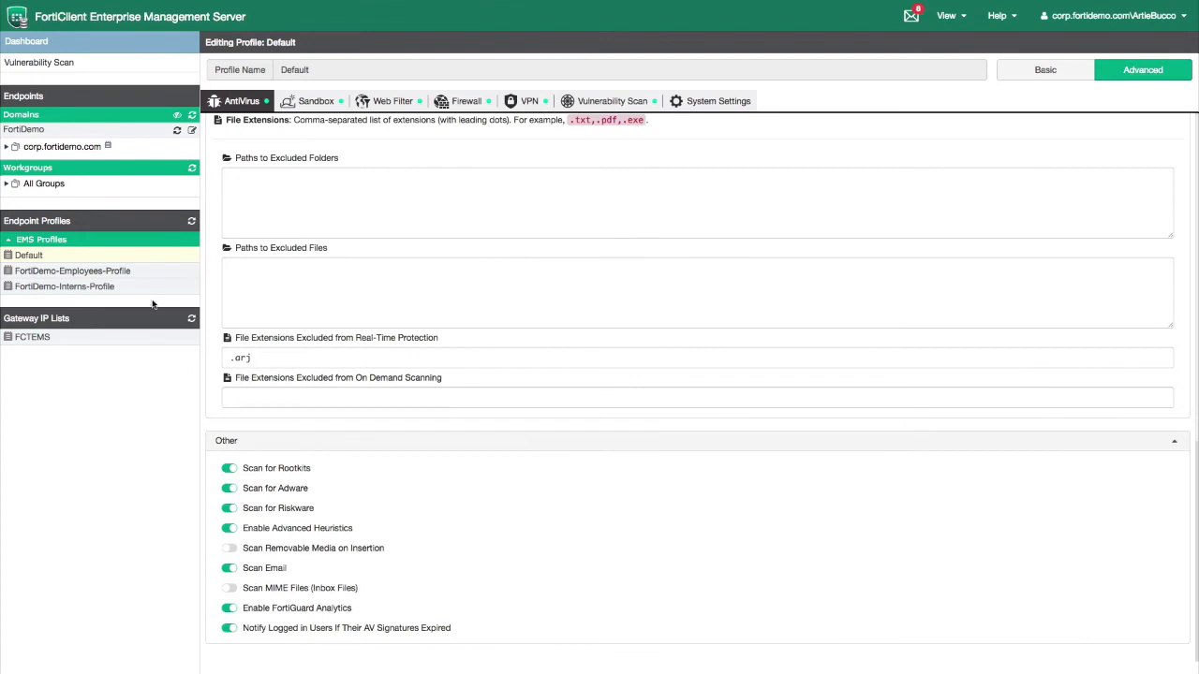
pyautogui.click(84, 272)
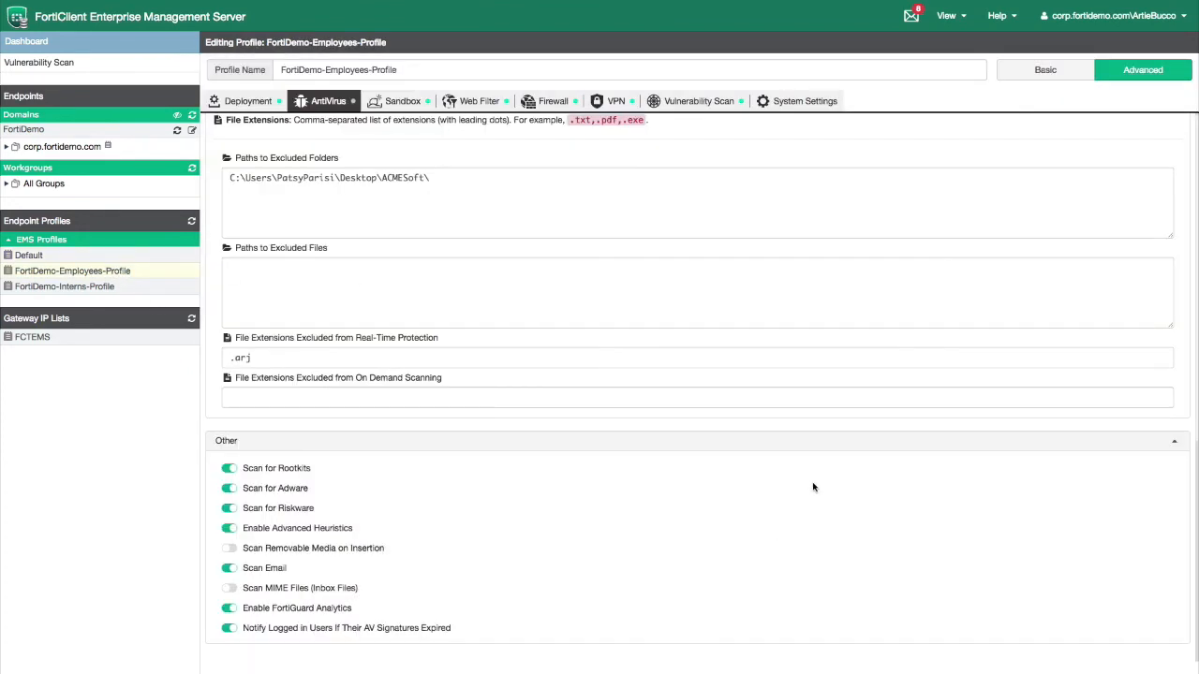
pyautogui.click(948, 15)
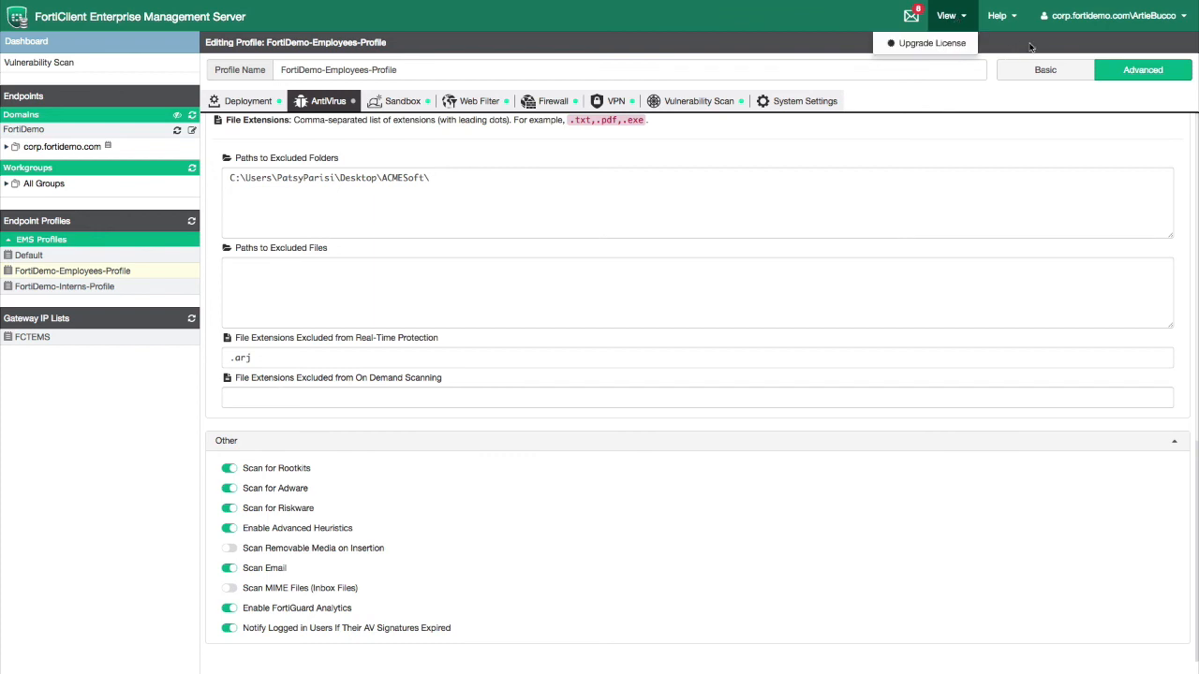
pyautogui.click(1078, 27)
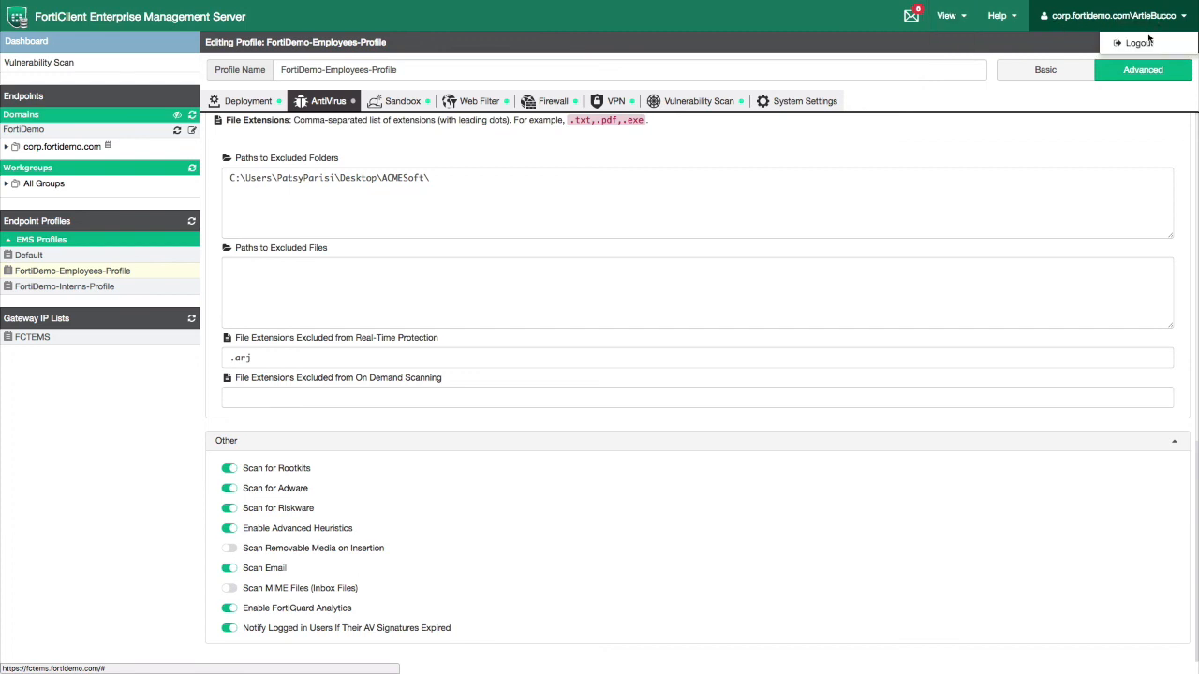
pyautogui.click(1146, 44)
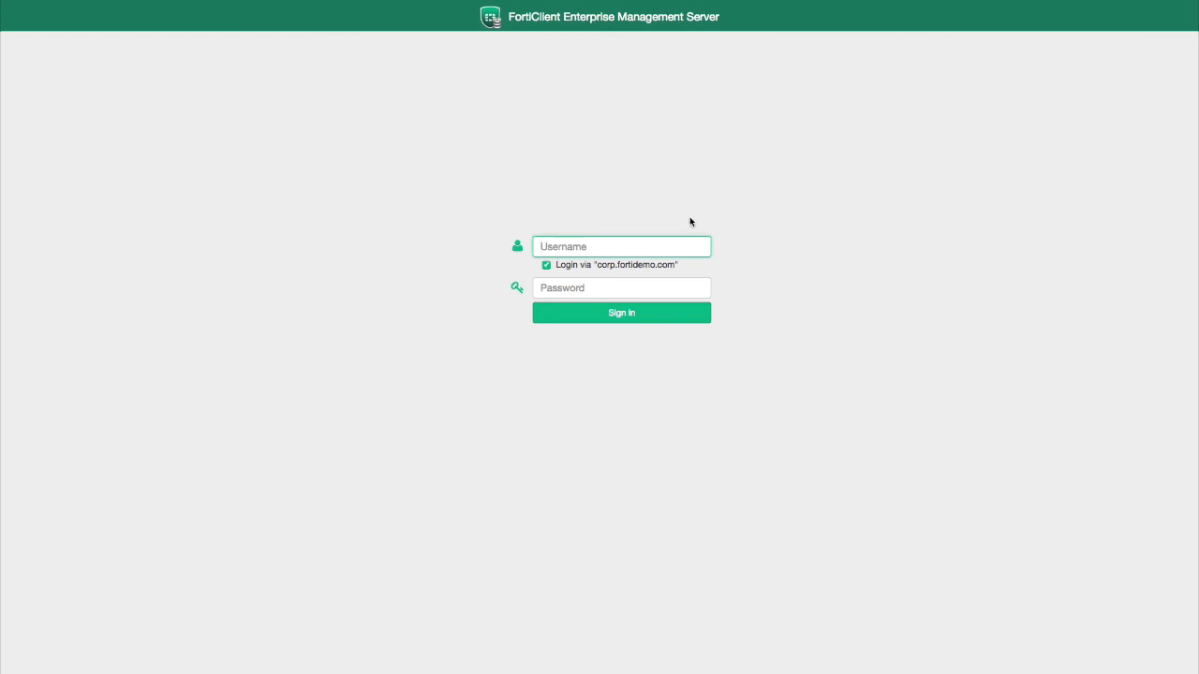
# Log in as 'admin' with the corp.fortidemo.com domain login unticked
pyautogui.write('admin')
pyautogui.click(547, 267)
pyautogui.click(549, 287)
pyautogui.write('•••')
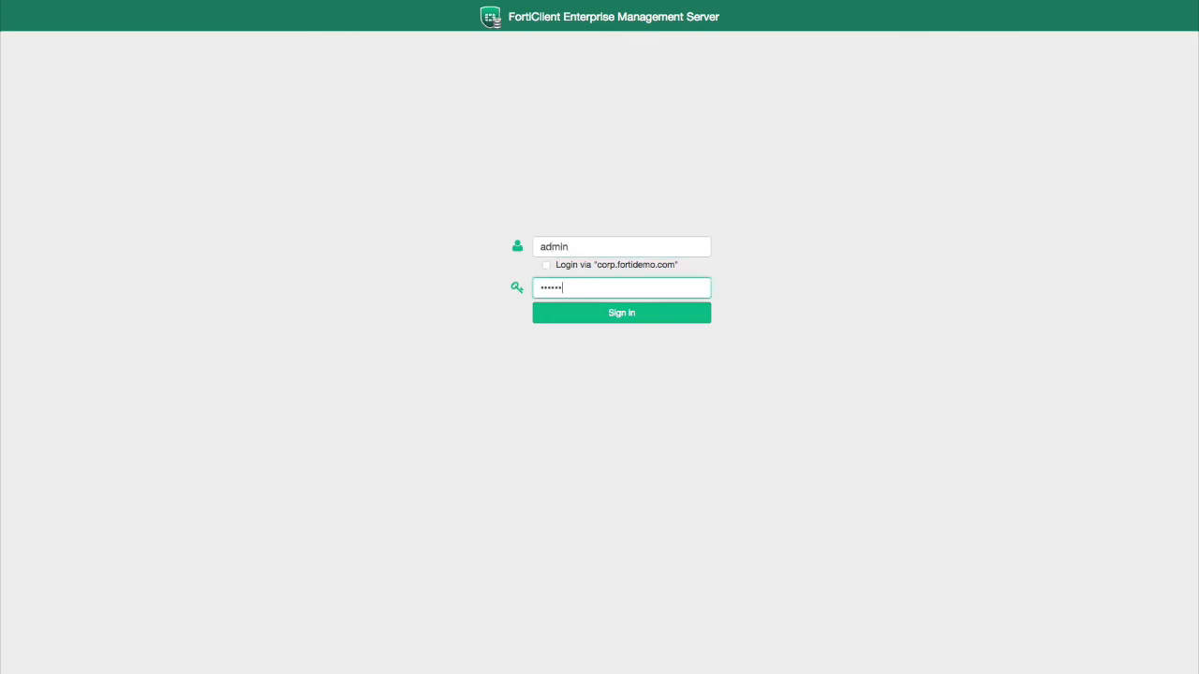
pyautogui.press('Return')
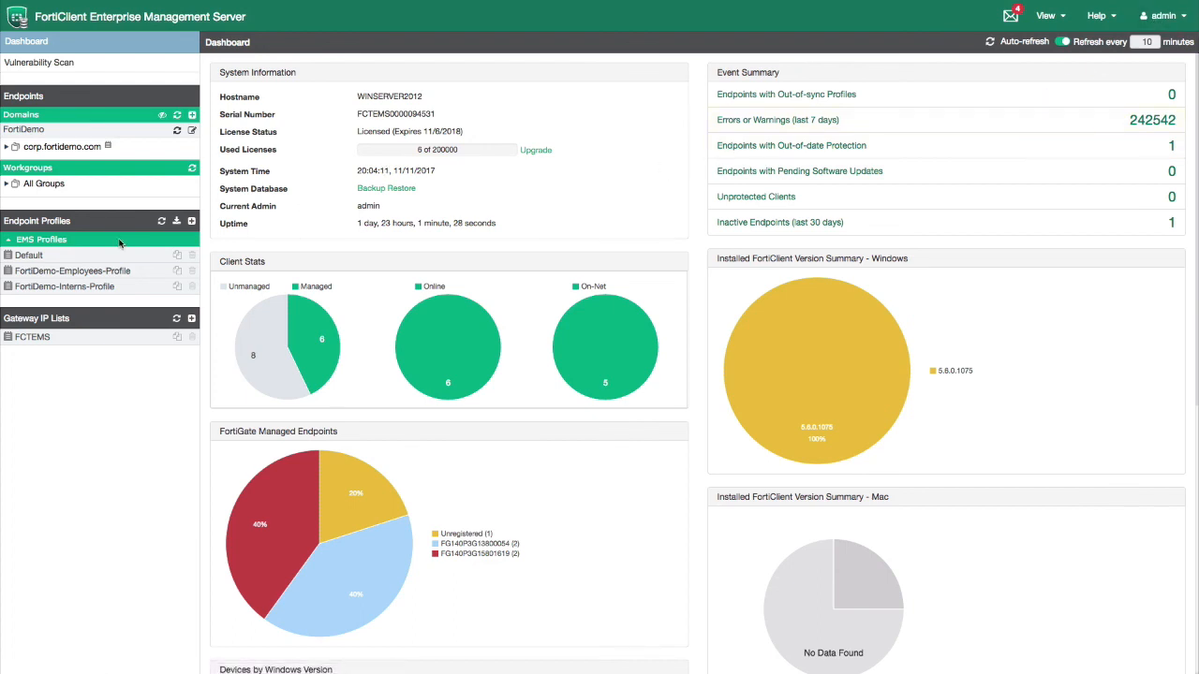
# Open FortiDemo-Employees-Profile and confirm the View menu lists every management option
pyautogui.click(37, 273)
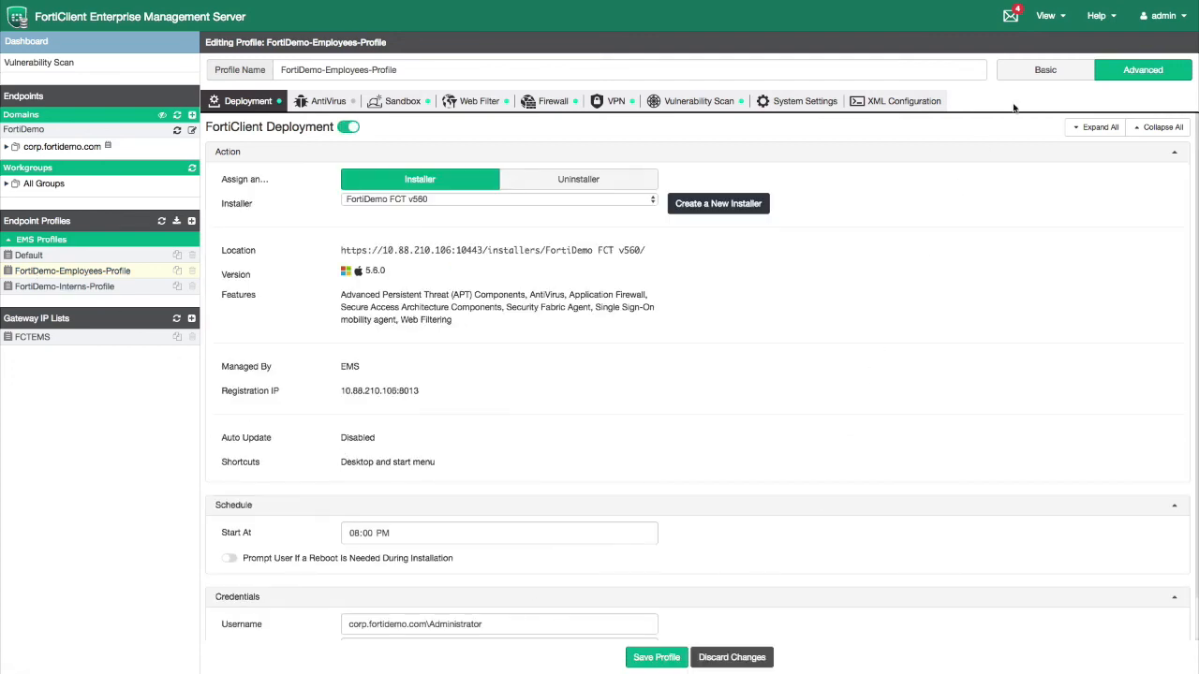
pyautogui.click(1047, 16)
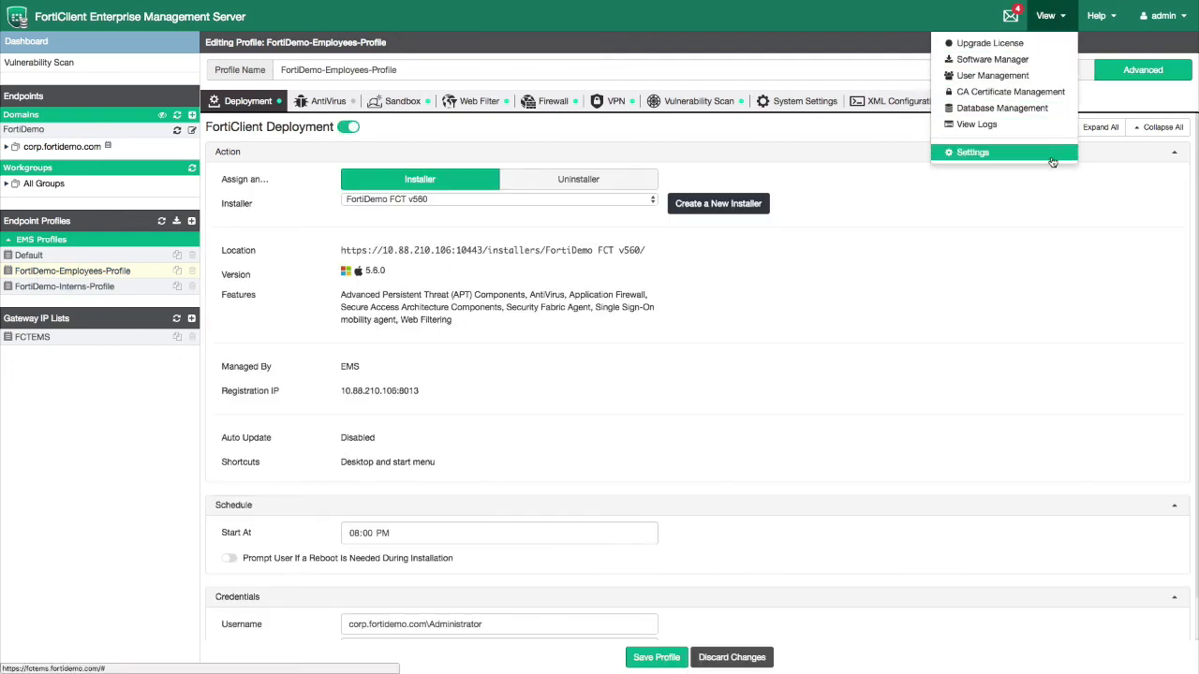
pyautogui.click(1073, 190)
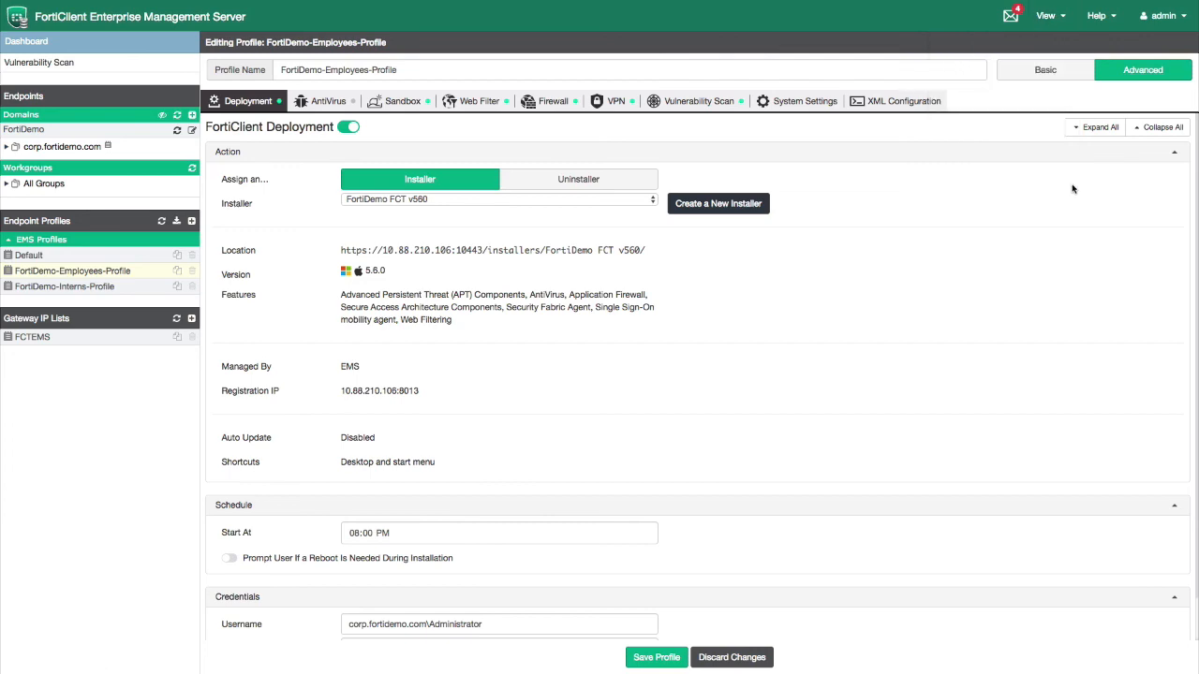